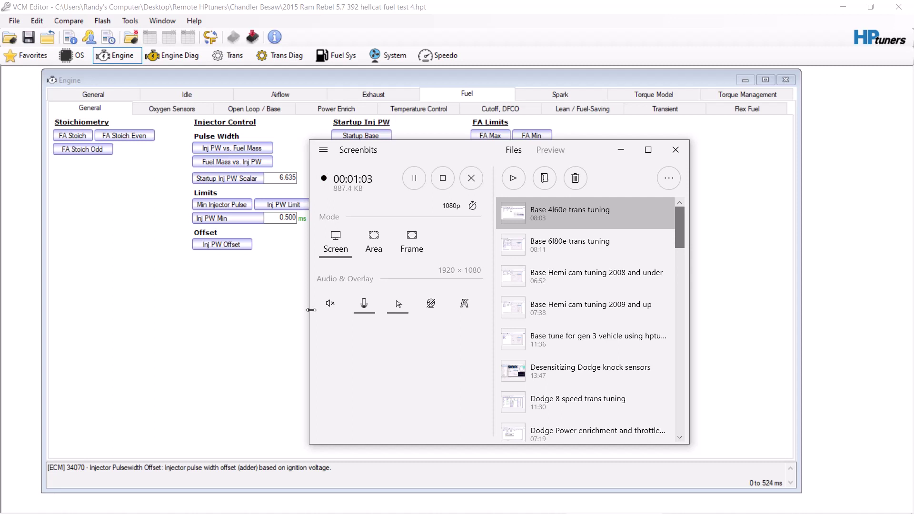
# Step: Bring the VCM Editor forward, showing the Ram Rebel tune's Fuel General page
pyautogui.click(227, 329)
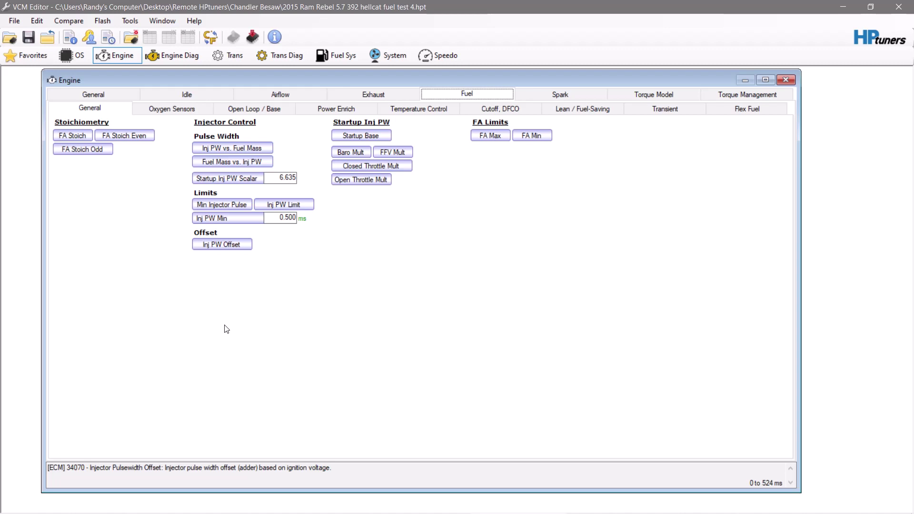
# Step: Open the FA Stoich table, move it aside, and enter 0.1015 as its value
pyautogui.click(85, 136)
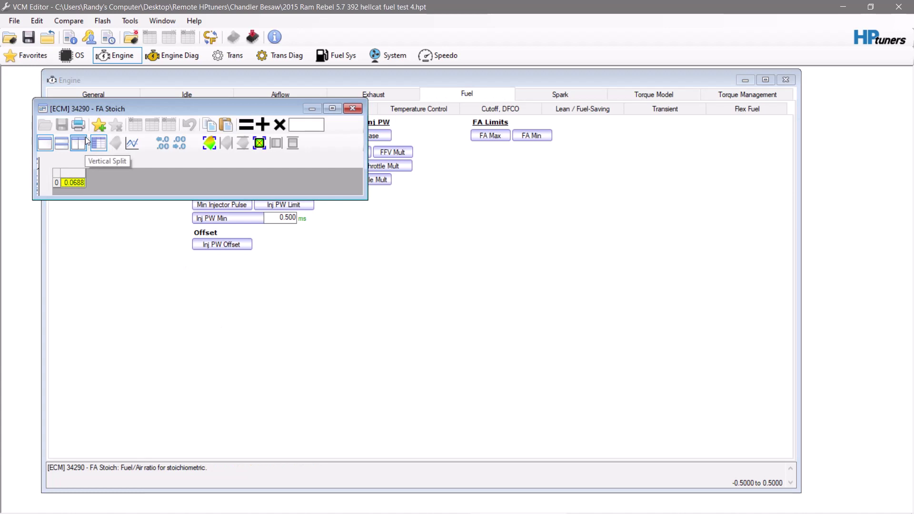
pyautogui.moveTo(147, 110); pyautogui.dragTo(334, 296)
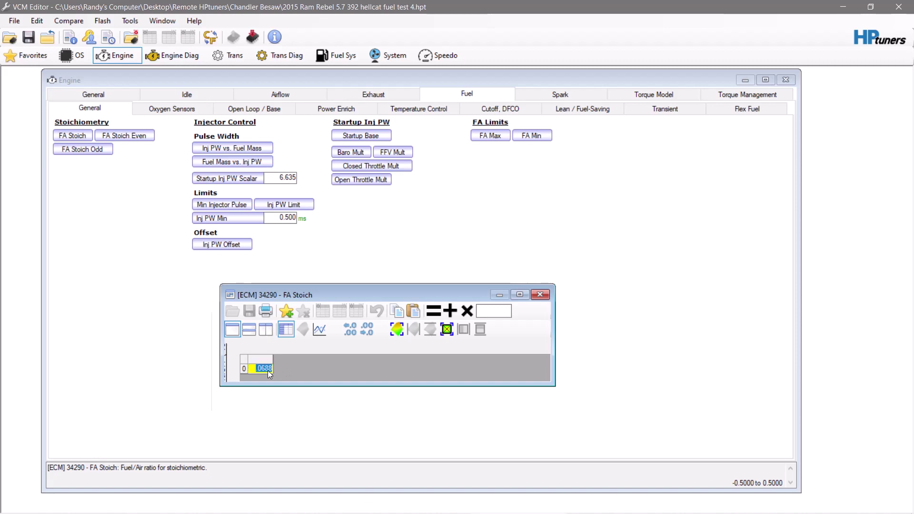
pyautogui.write('.1')
pyautogui.press('Return')
pyautogui.write('15')
pyautogui.press('Return')
# Step: Close FA Stoich and set FA Stoich Even to 0.1015
pyautogui.click(546, 297)
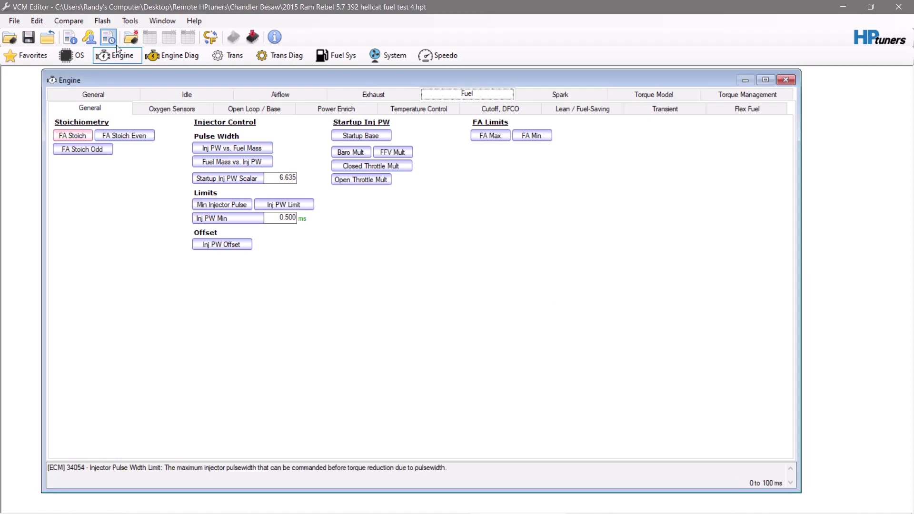
pyautogui.click(145, 136)
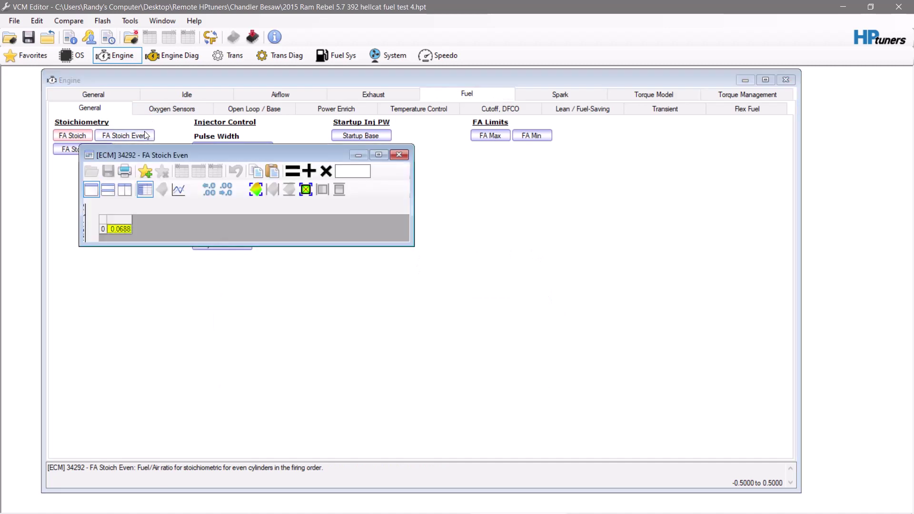
pyautogui.doubleClick(128, 230)
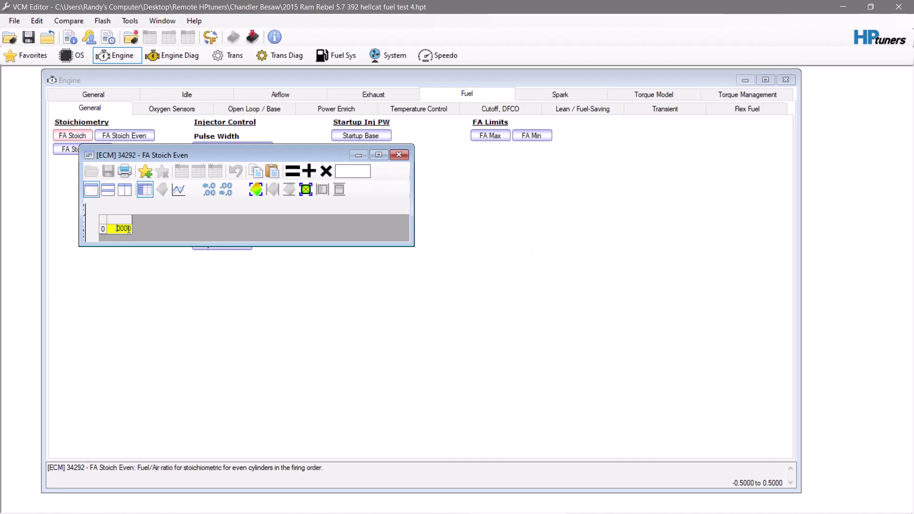
pyautogui.write('0.1015')
pyautogui.press('Return')
pyautogui.click(400, 156)
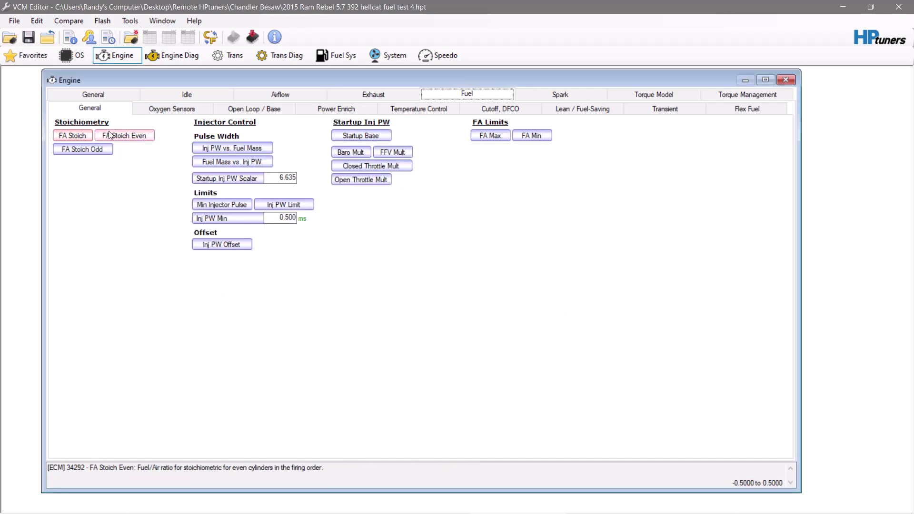
# Step: Set FA Stoich Odd to 0.1015 and move to the Open Loop / Base fuel page
pyautogui.click(93, 150)
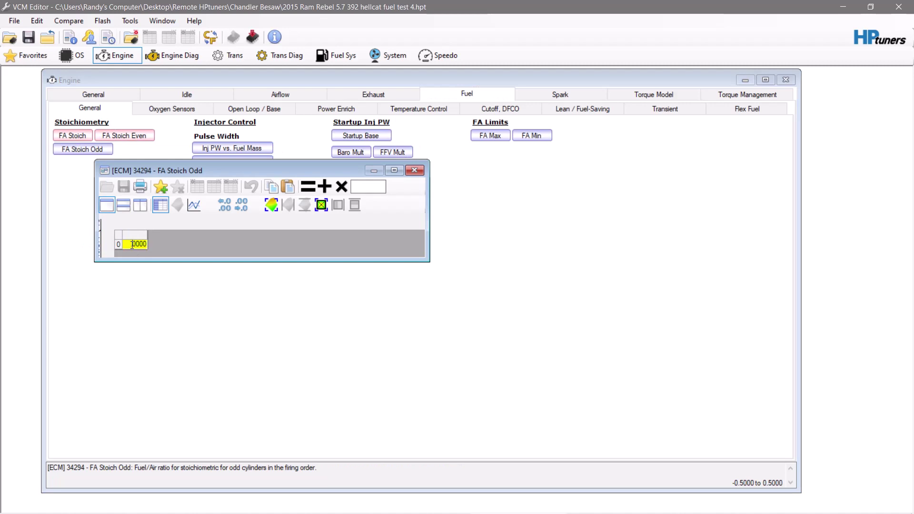
pyautogui.write('.1015')
pyautogui.press('Return')
pyautogui.click(414, 171)
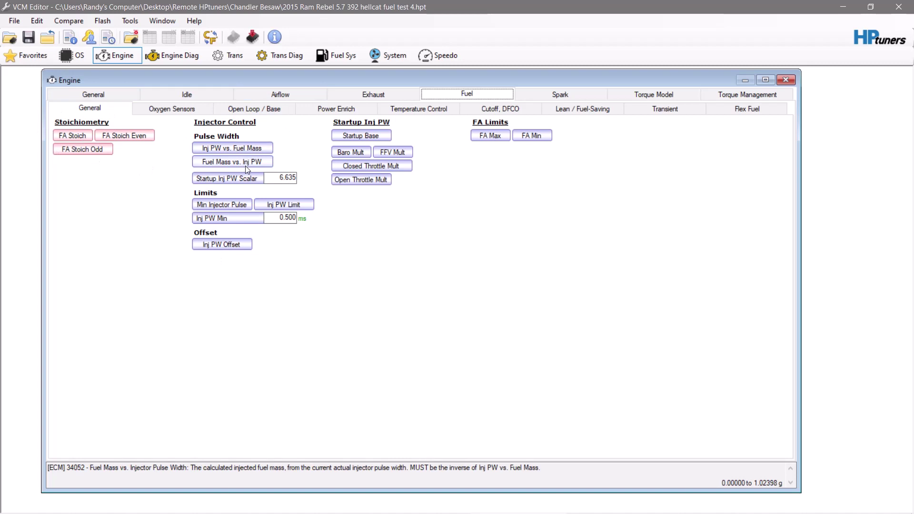
pyautogui.click(275, 107)
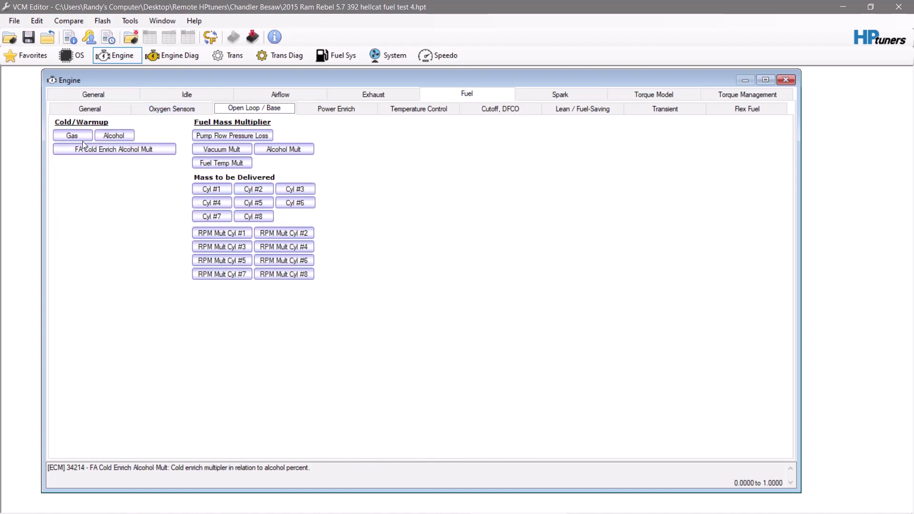
# Step: Look over the alcohol cold enrichment and cold enrich alcohol multiplier tables
pyautogui.click(122, 136)
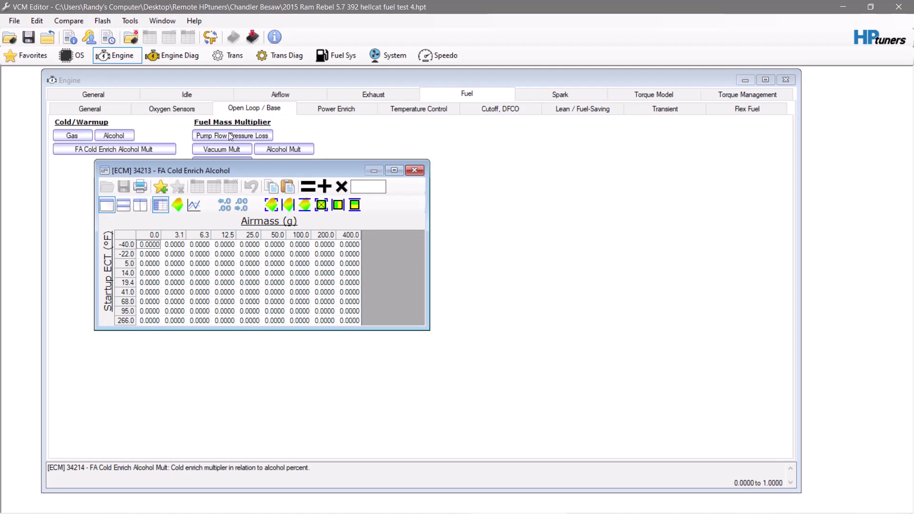
pyautogui.click(415, 171)
pyautogui.click(163, 151)
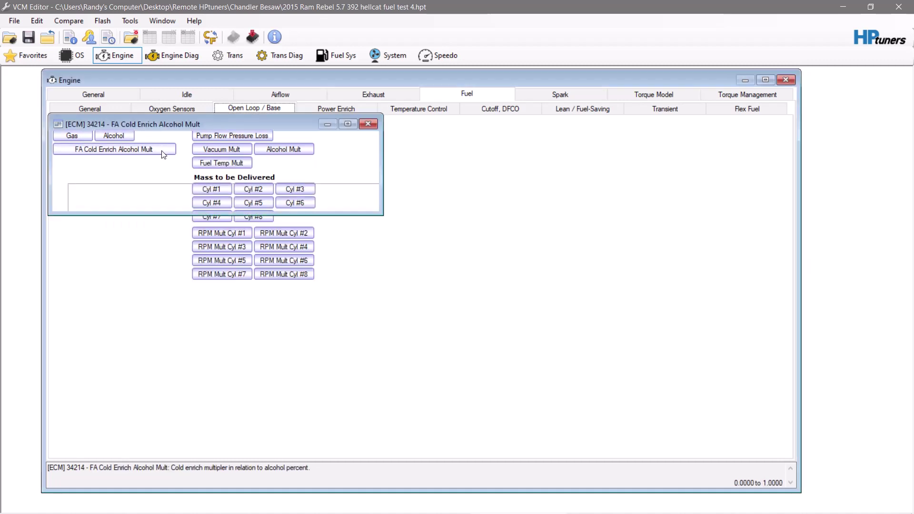
pyautogui.click(375, 126)
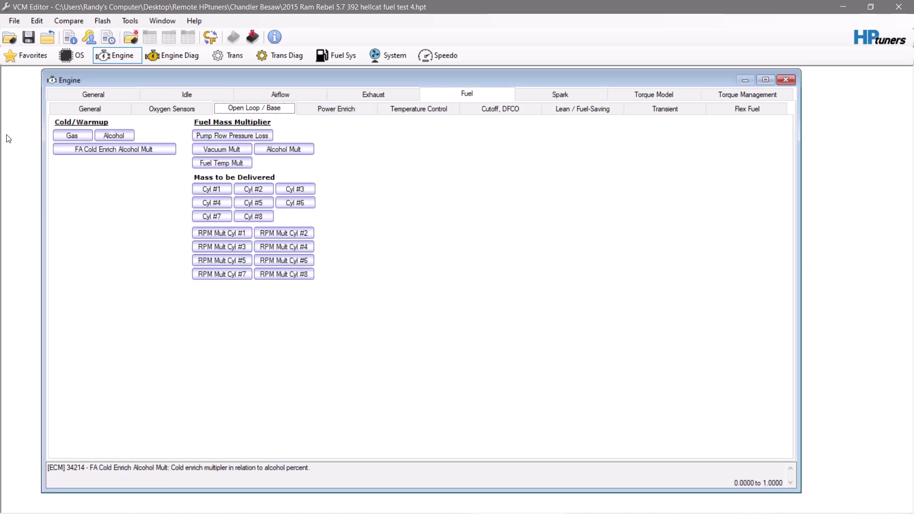
# Step: Scale the whole gas FA Cold Enrich table by 1.2, then go to Power Enrich
pyautogui.click(77, 135)
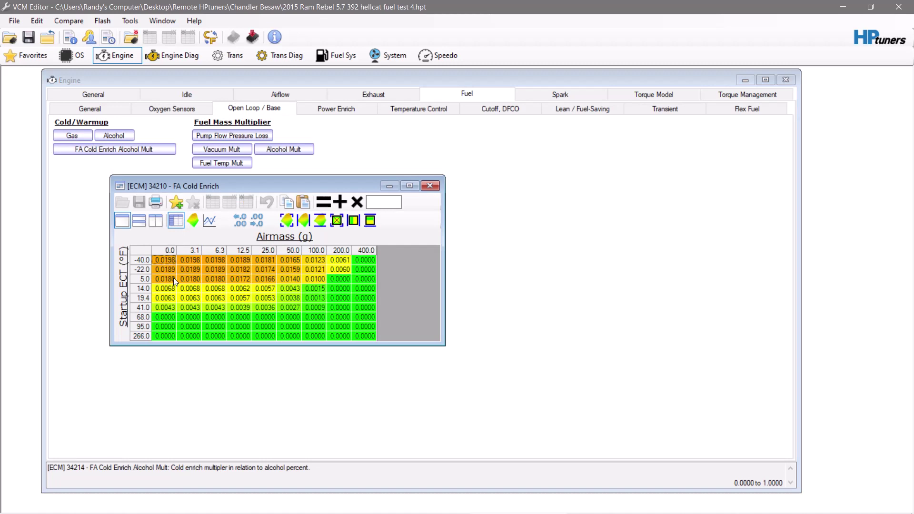
pyautogui.click(147, 251)
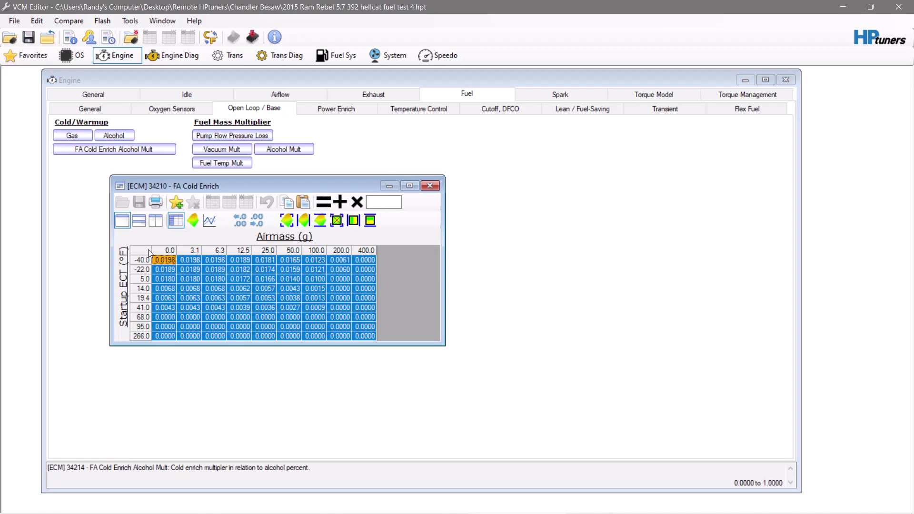
pyautogui.click(390, 205)
pyautogui.write('1.1')
pyautogui.press('BackSpace')
pyautogui.write('2')
pyautogui.click(358, 207)
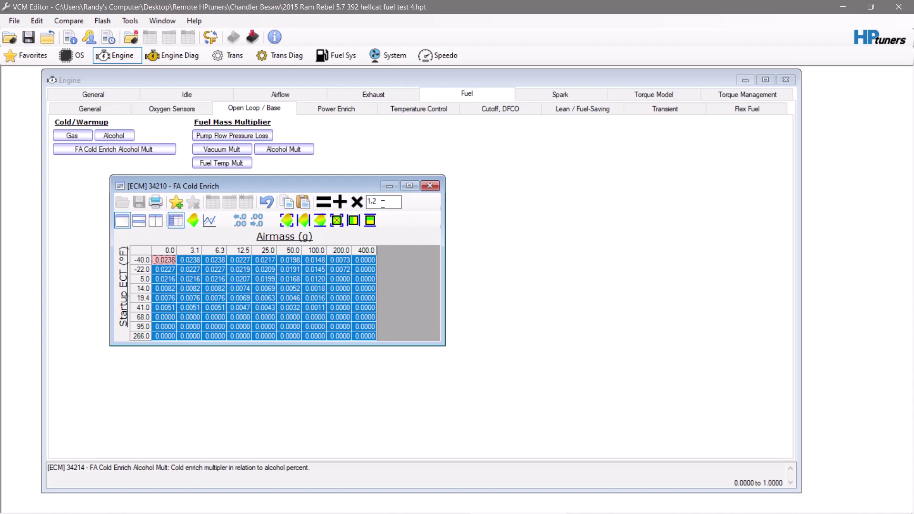
pyautogui.click(438, 186)
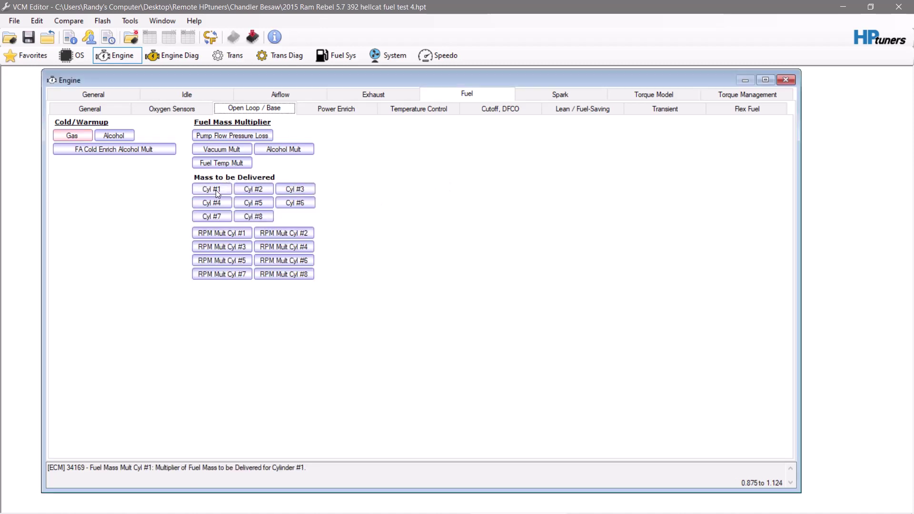
pyautogui.click(346, 107)
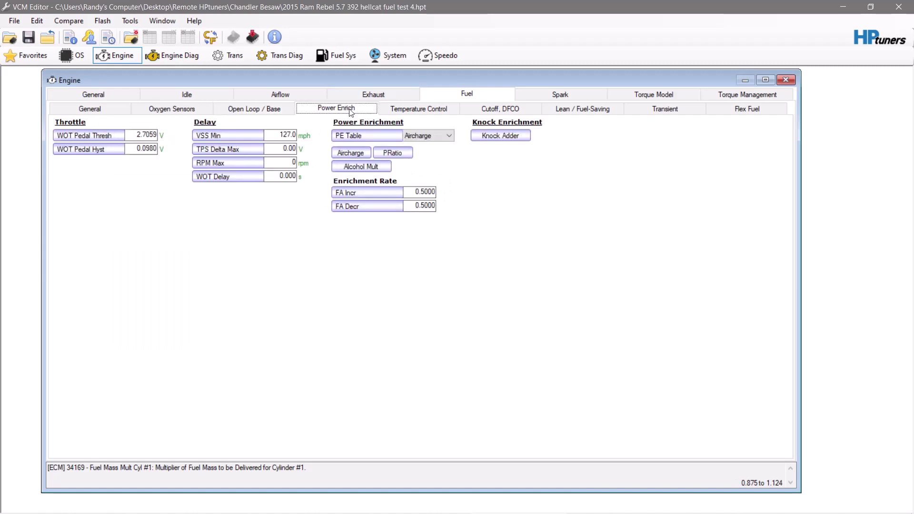
# Step: Review the alcohol multiplier and aircharge power enrichment tables, inspecting points from 675–775 mg
pyautogui.click(380, 168)
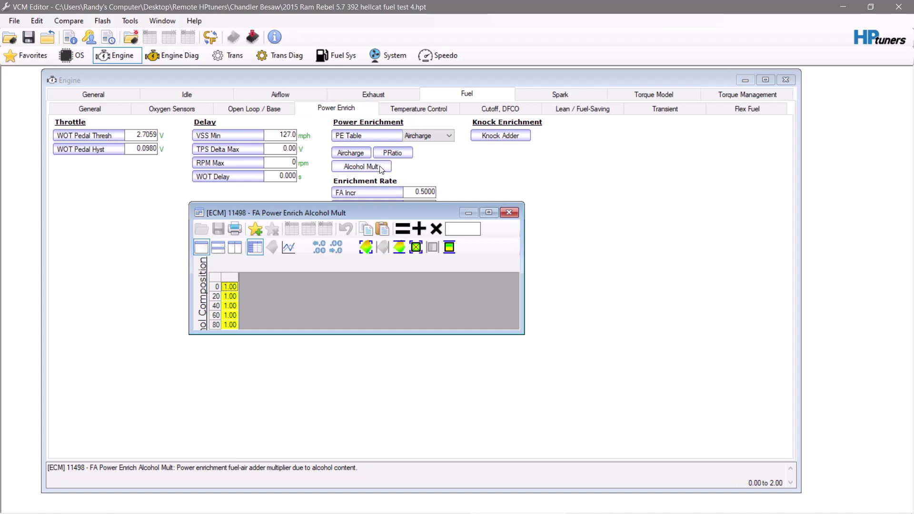
pyautogui.click(509, 213)
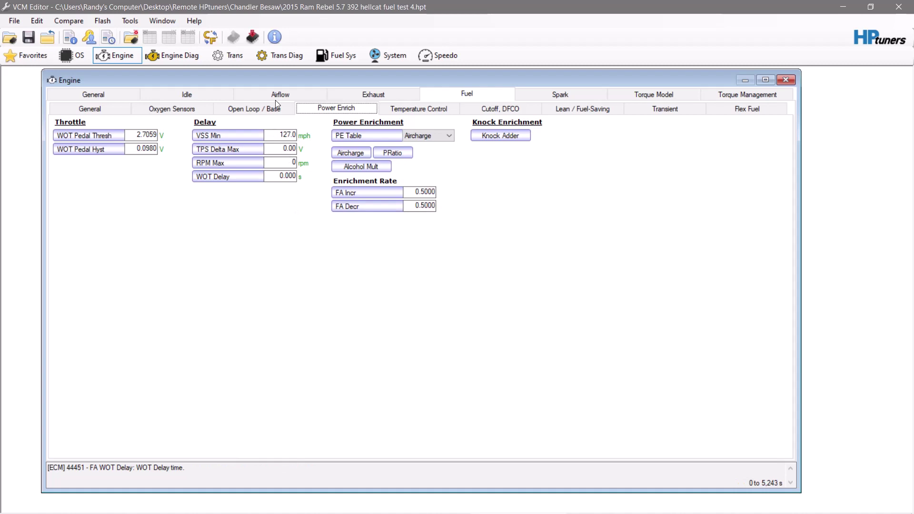
pyautogui.click(348, 154)
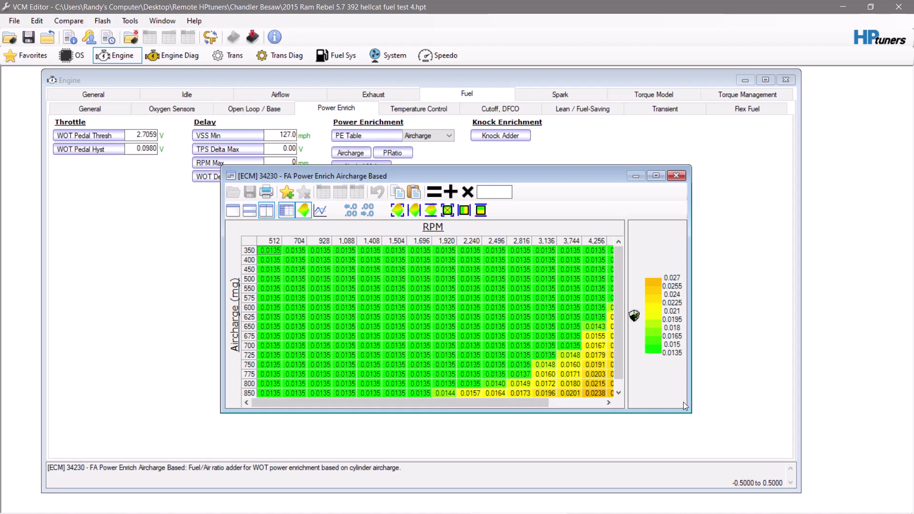
pyautogui.moveTo(691, 409); pyautogui.dragTo(794, 427)
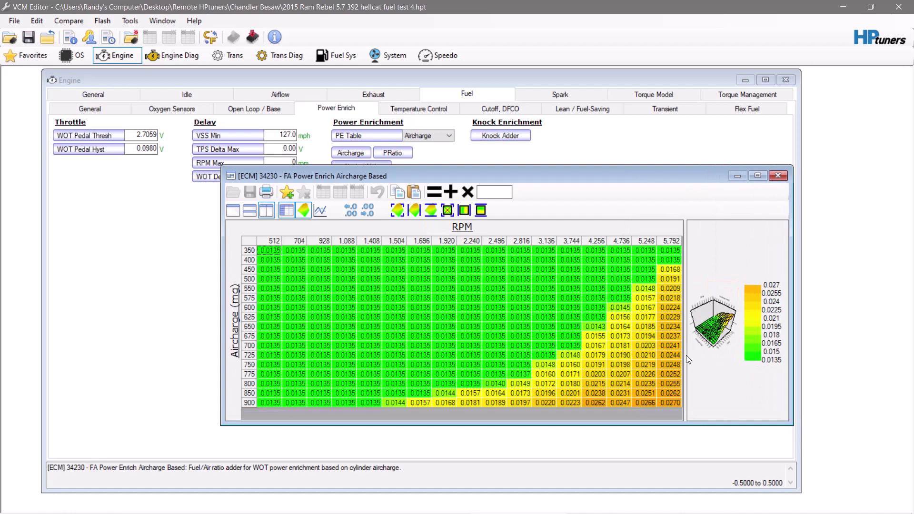
pyautogui.moveTo(686, 355); pyautogui.dragTo(654, 343)
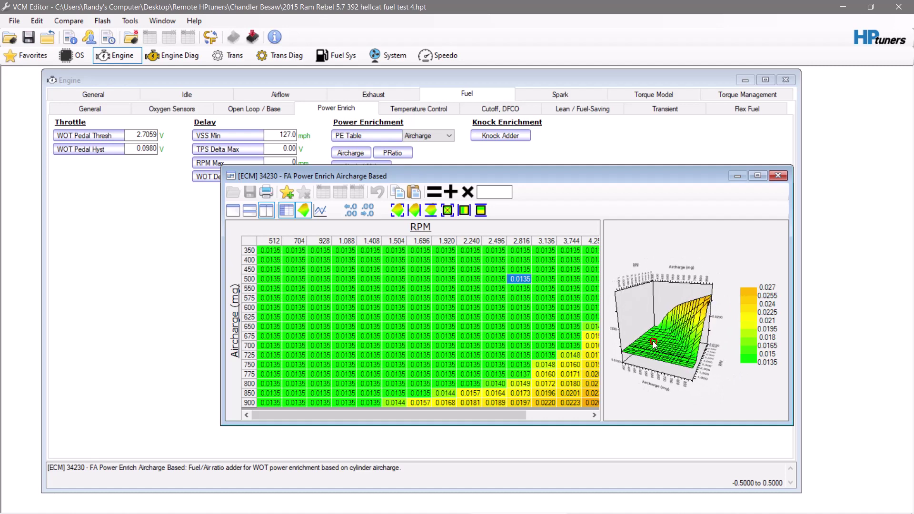
pyautogui.click(694, 322)
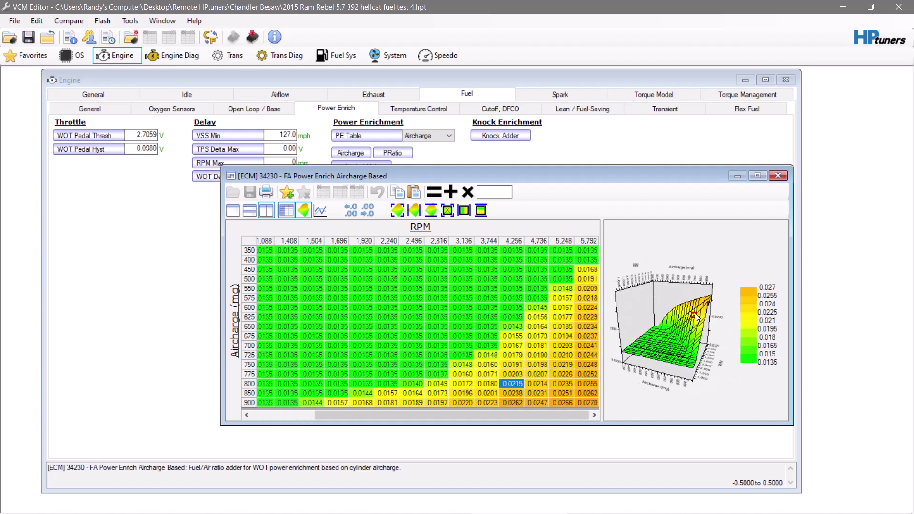
pyautogui.click(702, 337)
pyautogui.click(703, 339)
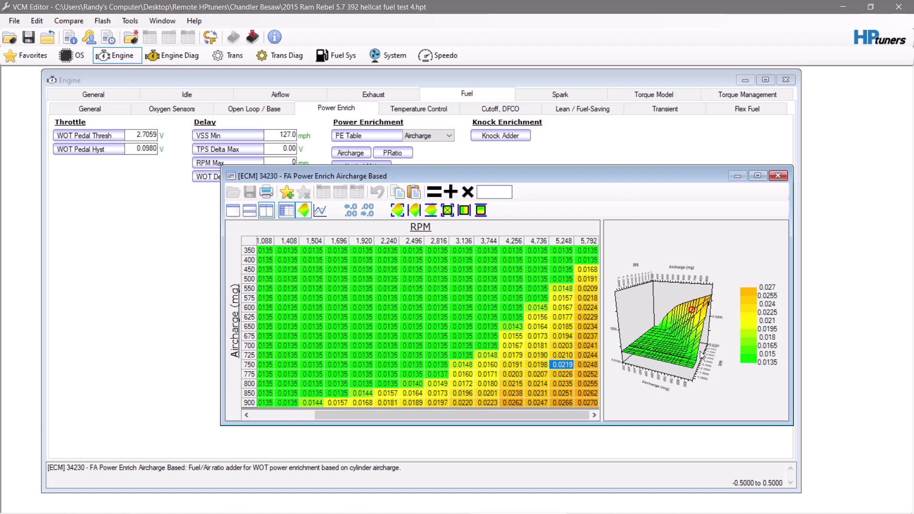
pyautogui.click(699, 360)
pyautogui.click(695, 319)
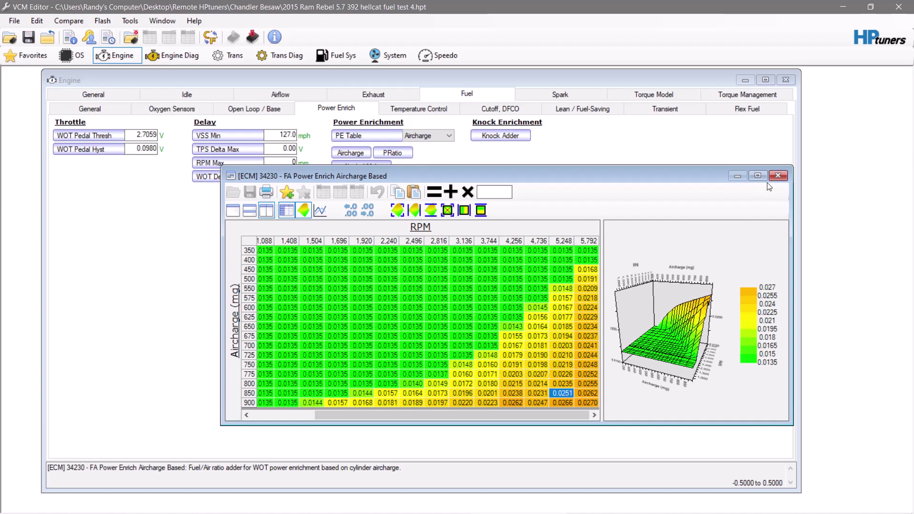
pyautogui.click(779, 175)
# Step: Check the COT/EOT max enrichment table, then go to the Cutoff, DFCO page
pyautogui.click(410, 109)
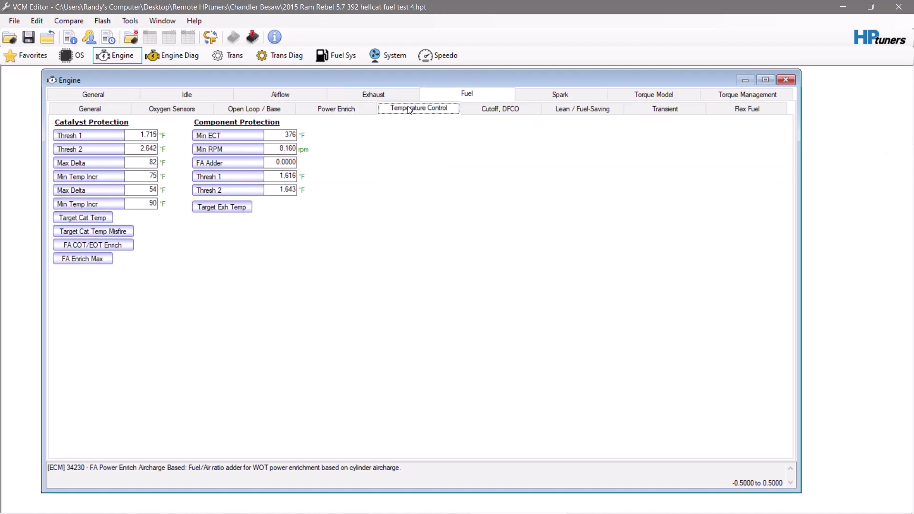
pyautogui.click(82, 258)
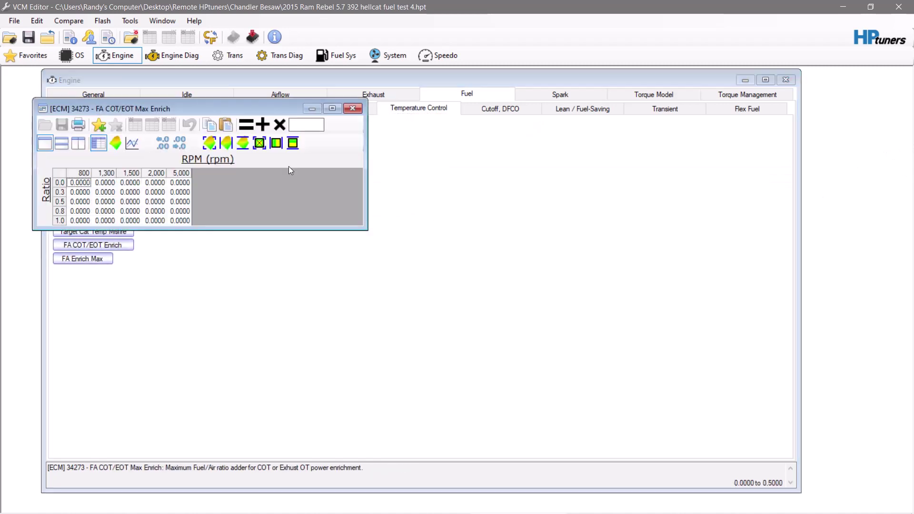
pyautogui.click(353, 108)
pyautogui.click(530, 113)
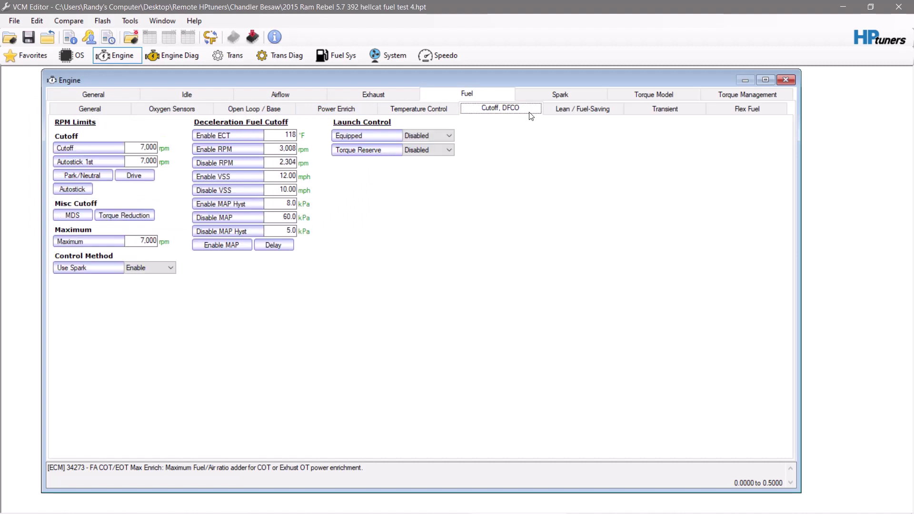
# Step: Glance at the Lean / Fuel-Saving MDS settings, then settle on the Transient fuel page
pyautogui.click(578, 114)
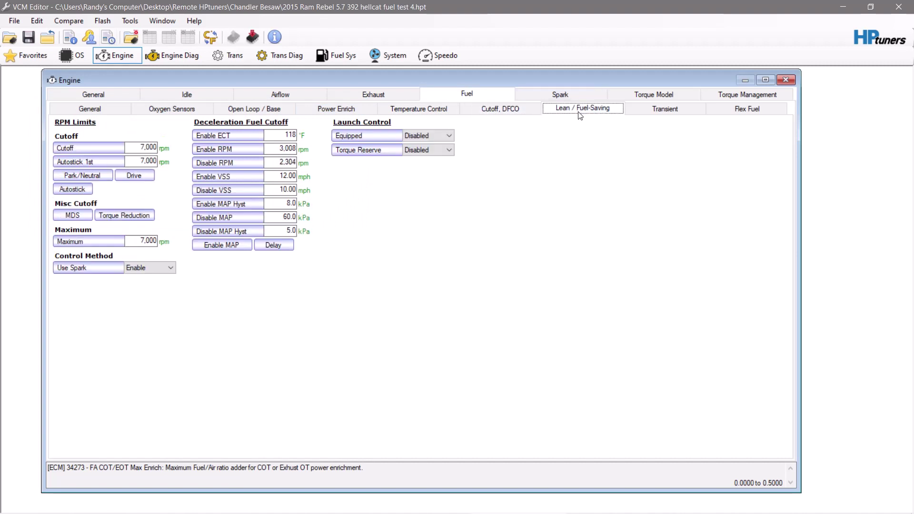
pyautogui.click(665, 109)
pyautogui.click(604, 111)
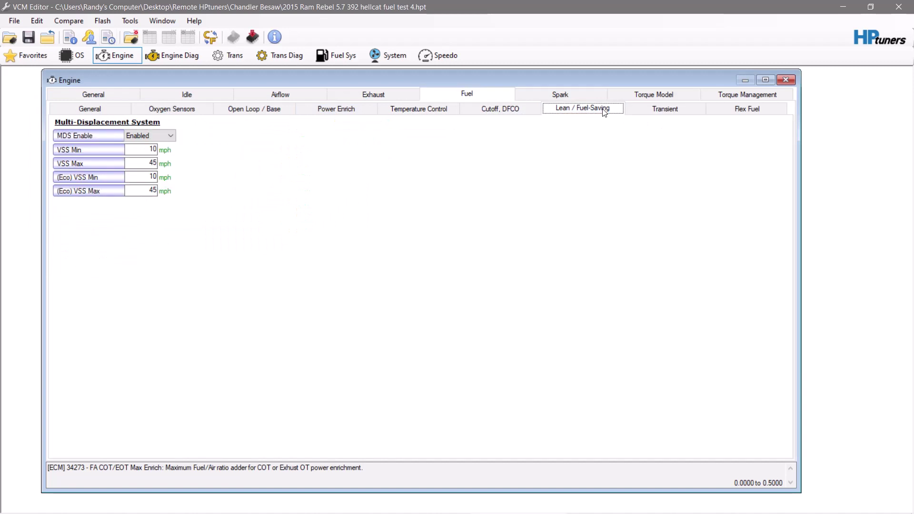
pyautogui.click(677, 114)
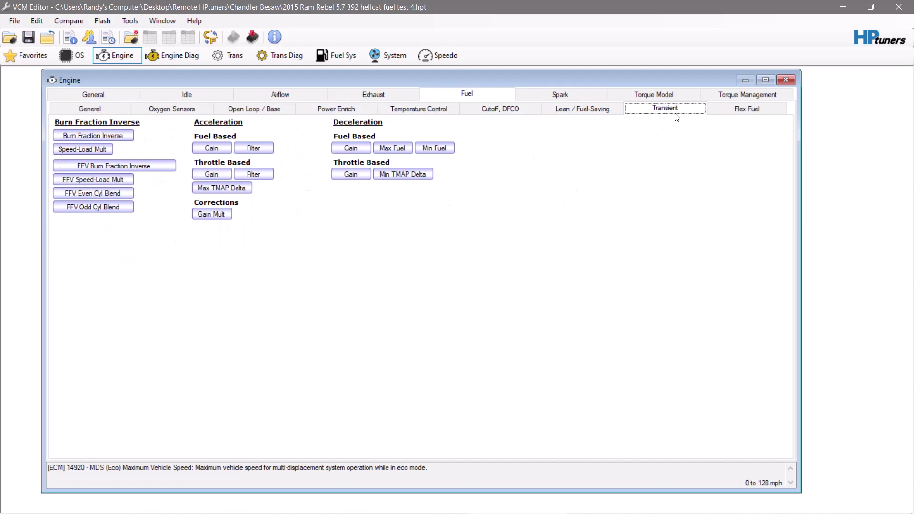
# Step: After a look at Flex Fuel, open Transient's Acceleration > Fuel Based > Gain table
pyautogui.click(712, 112)
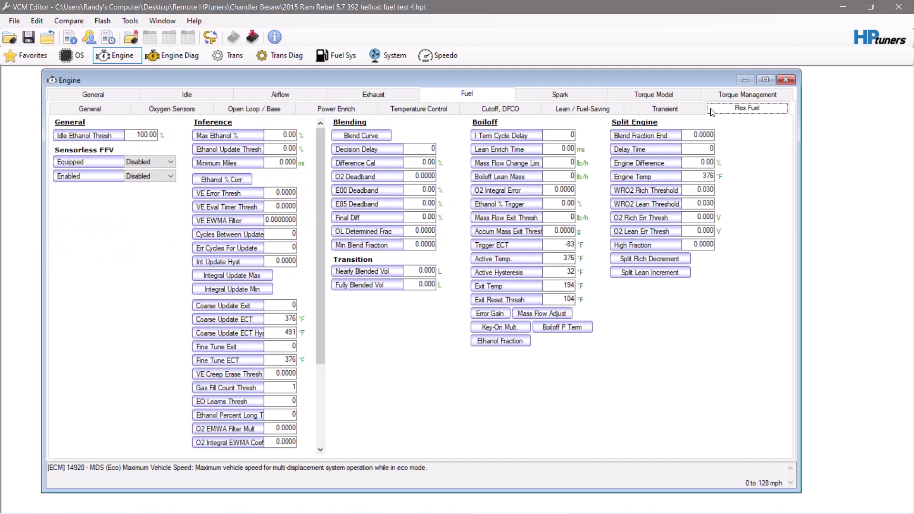
pyautogui.click(665, 108)
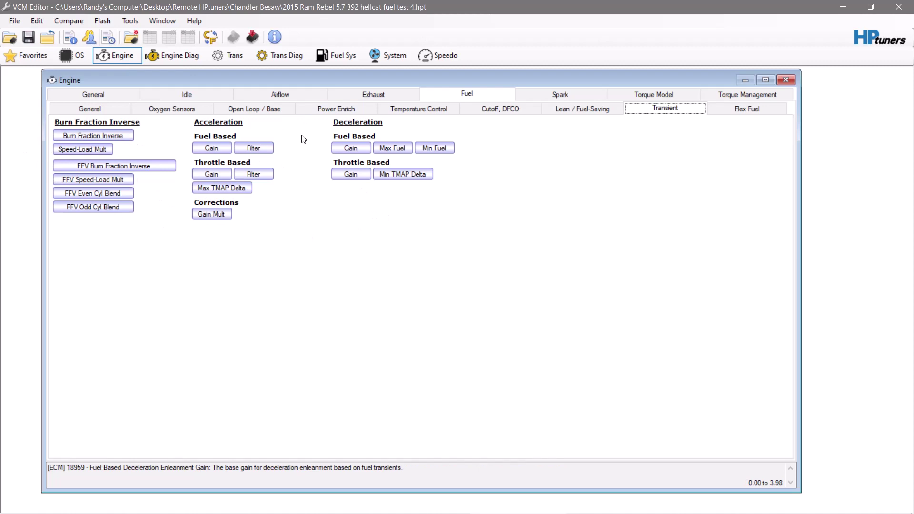
pyautogui.click(218, 150)
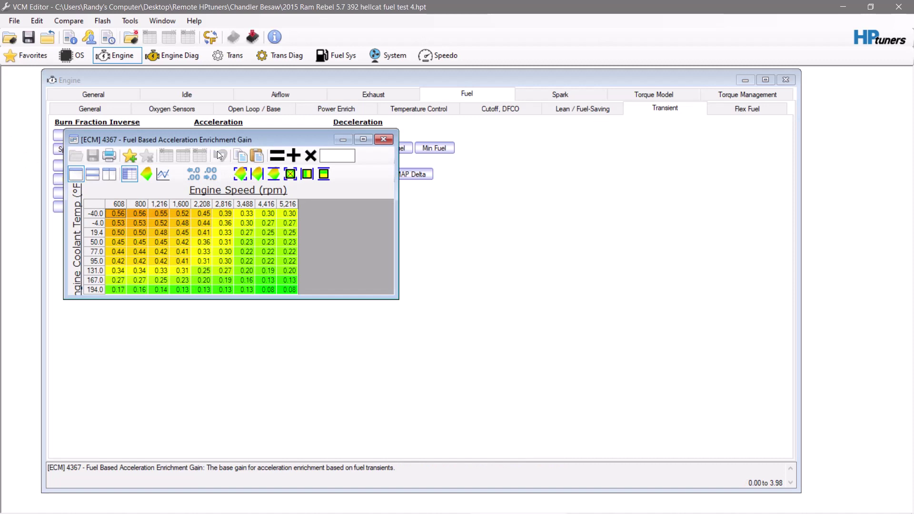
# Step: Close the acceleration enrichment gain table and view the Flex Fuel inference and blending settings
pyautogui.click(384, 140)
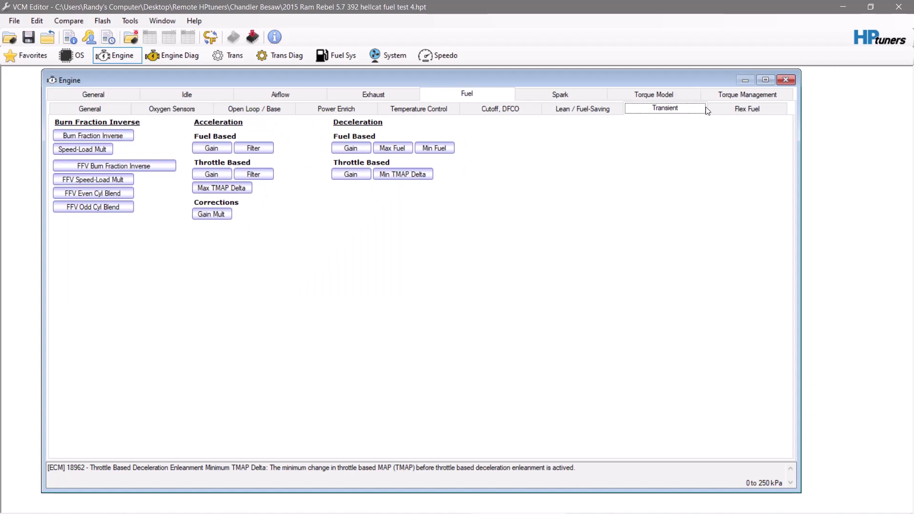
pyautogui.click(728, 112)
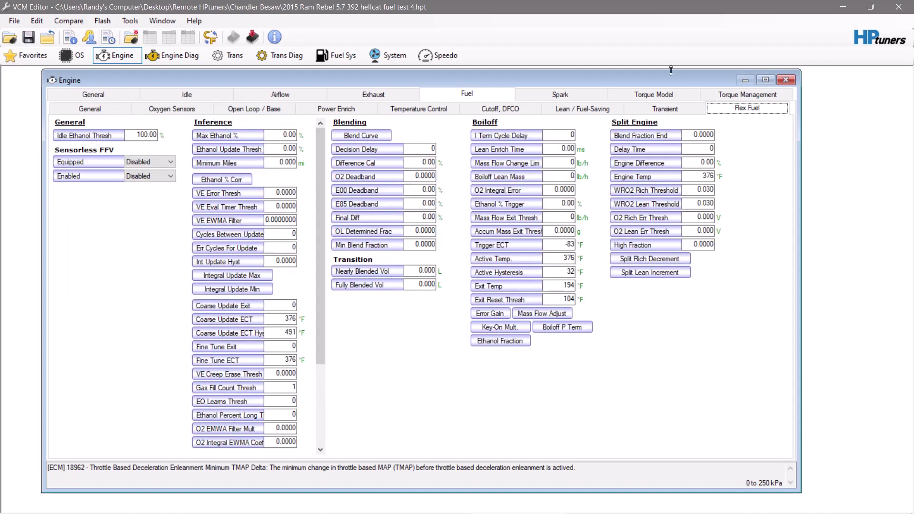
# Step: Switch to Spark Advance and briefly view the flex fuel Blend Factor table
pyautogui.click(563, 94)
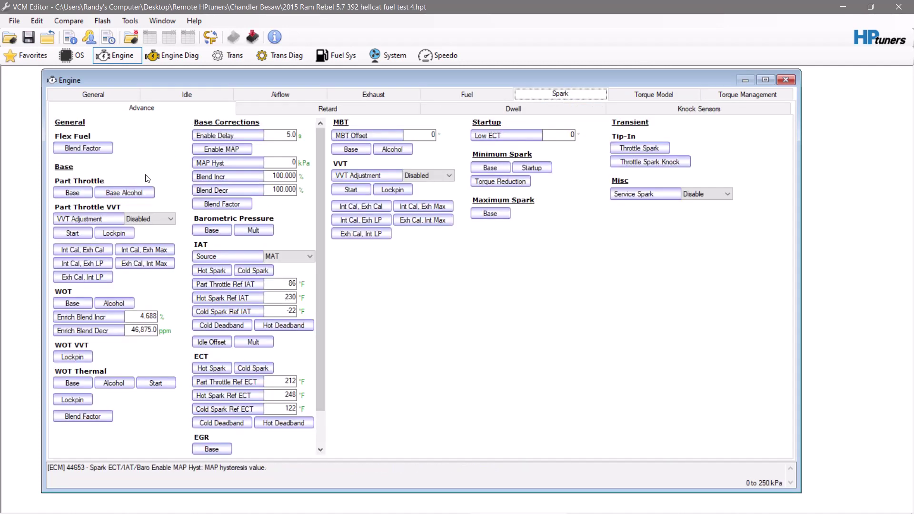
pyautogui.click(102, 148)
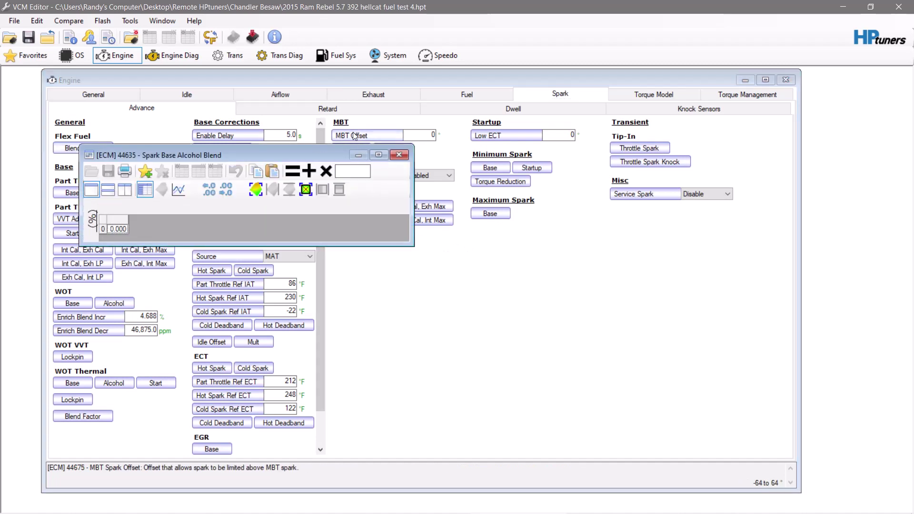
pyautogui.click(398, 155)
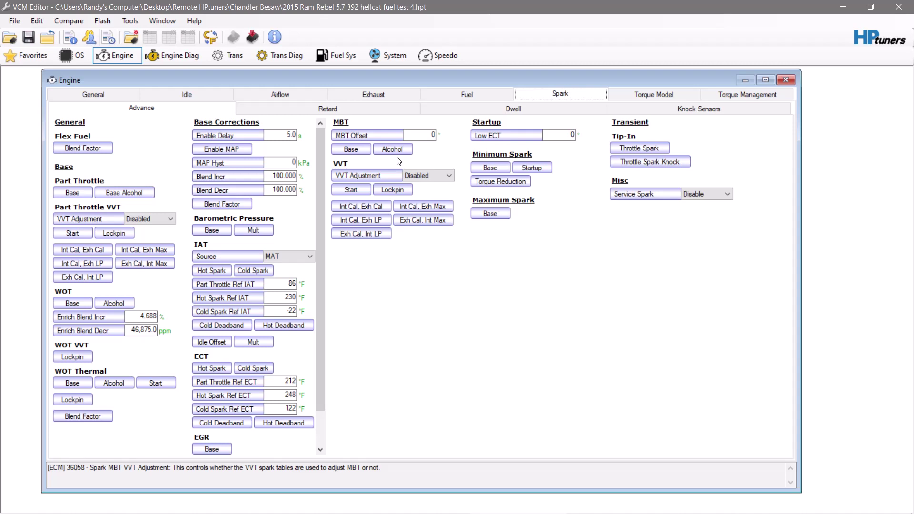
# Step: Open the WOT Spark table and check the 4,256 rpm timing at 0.35 aircharge
pyautogui.click(81, 306)
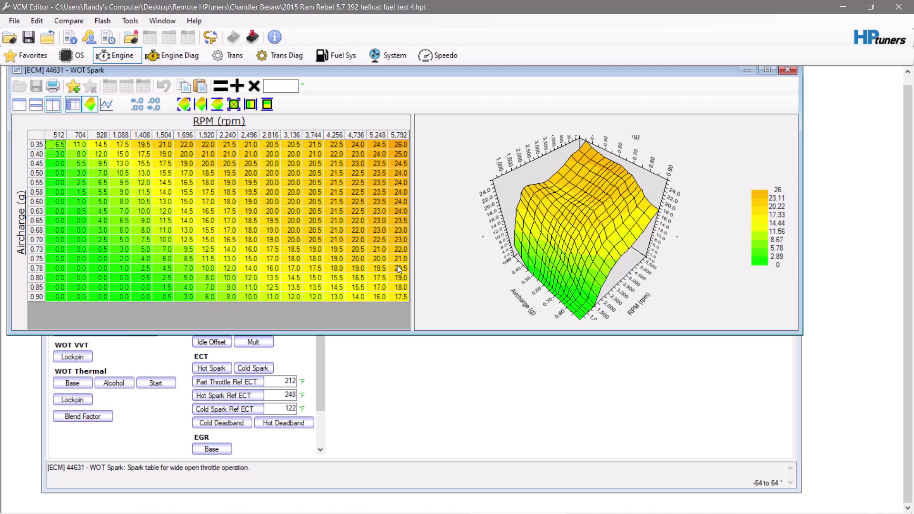
pyautogui.click(336, 144)
# Step: Open the Baro Spark table and set the 90–115 kPa rows to 2 across all RPM
pyautogui.click(790, 71)
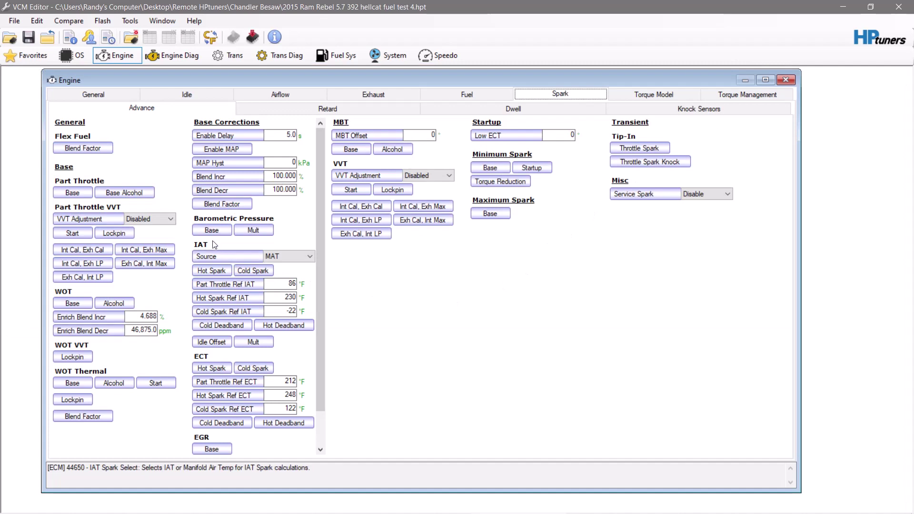
pyautogui.click(212, 231)
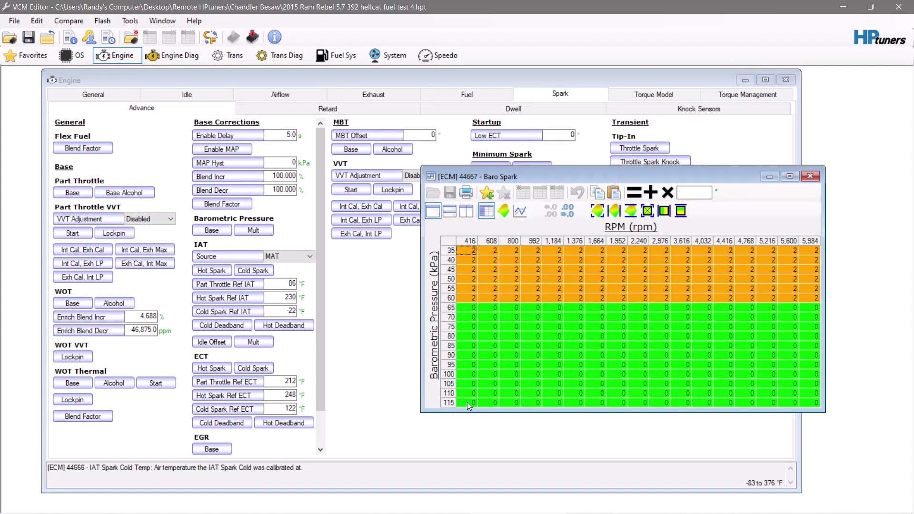
pyautogui.moveTo(467, 402); pyautogui.dragTo(817, 358)
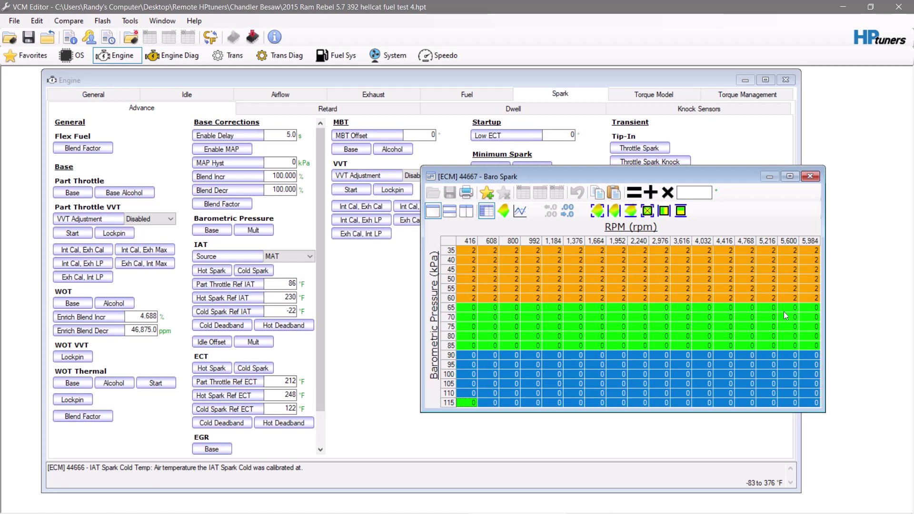
pyautogui.click(699, 192)
pyautogui.write('2')
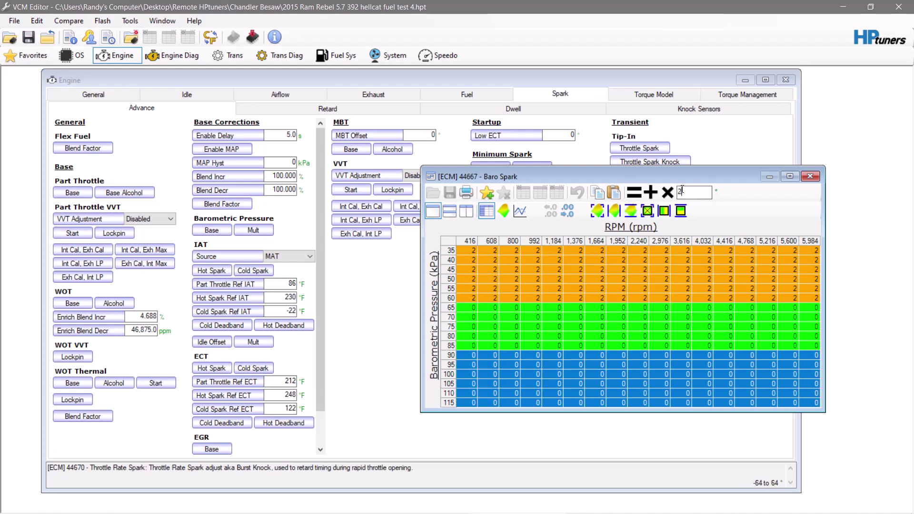
pyautogui.click(634, 193)
# Step: Set the 35–50 kPa rows to -2 and interpolate the 55–90 kPa rows
pyautogui.moveTo(471, 278); pyautogui.dragTo(816, 251)
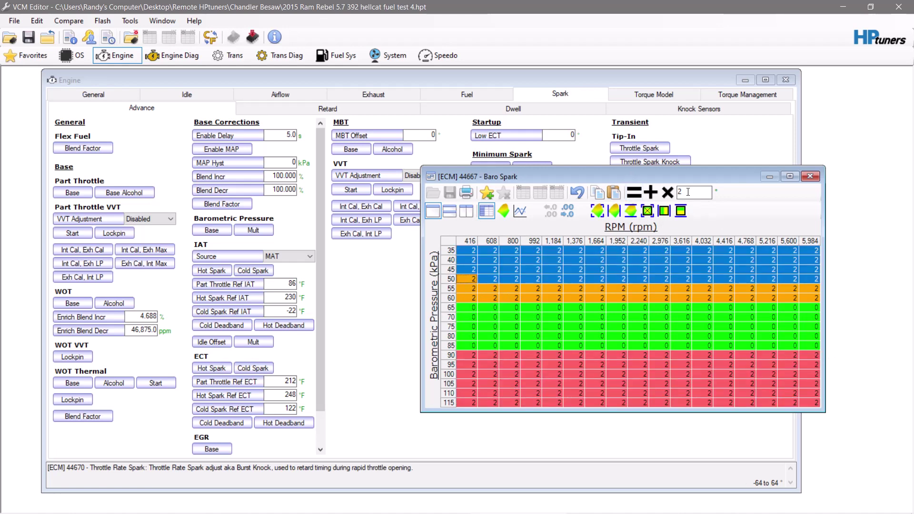
pyautogui.write('-2')
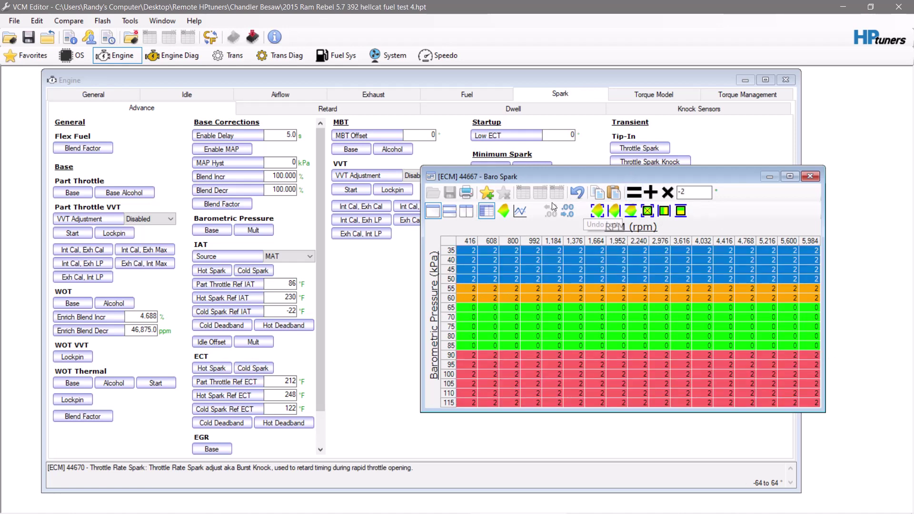
pyautogui.click(634, 193)
pyautogui.moveTo(460, 355); pyautogui.dragTo(813, 294)
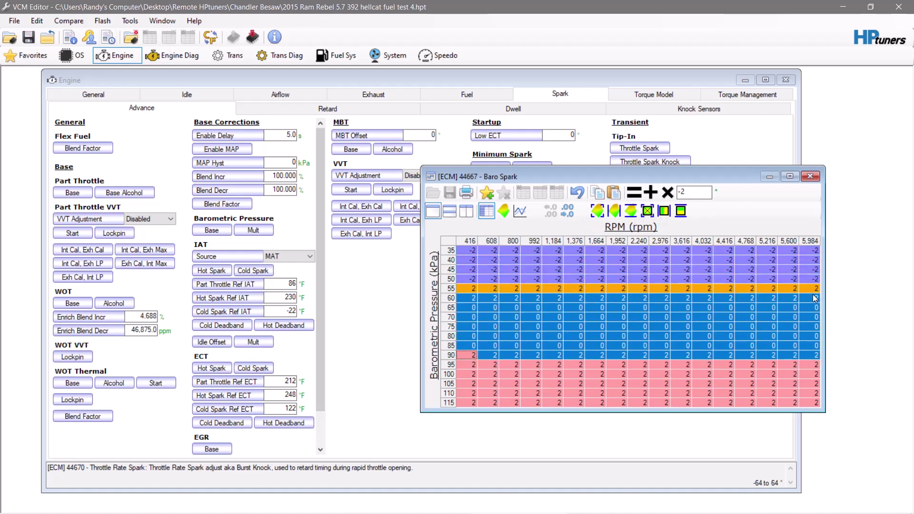
pyautogui.click(681, 211)
pyautogui.click(697, 328)
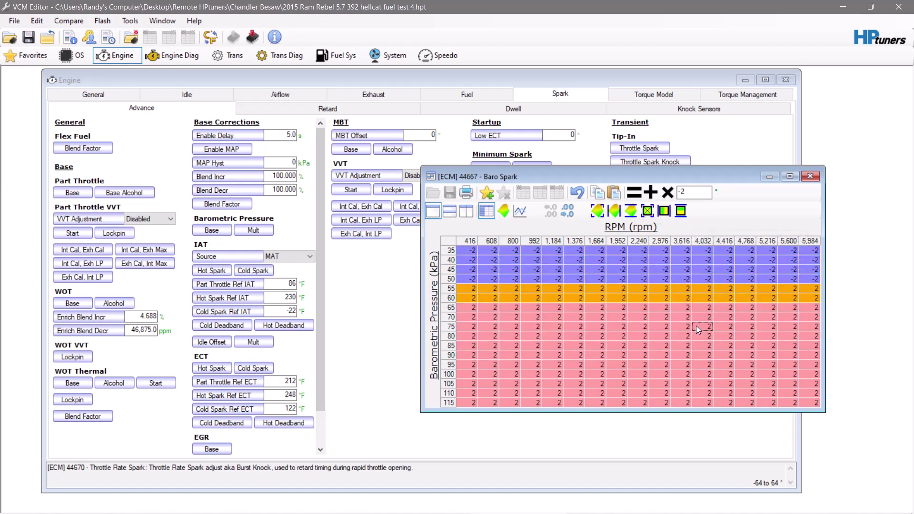
# Step: Set the 65–75 kPa rows of the Baro Spark table to 0
pyautogui.click(465, 335)
pyautogui.moveTo(469, 328); pyautogui.dragTo(834, 311)
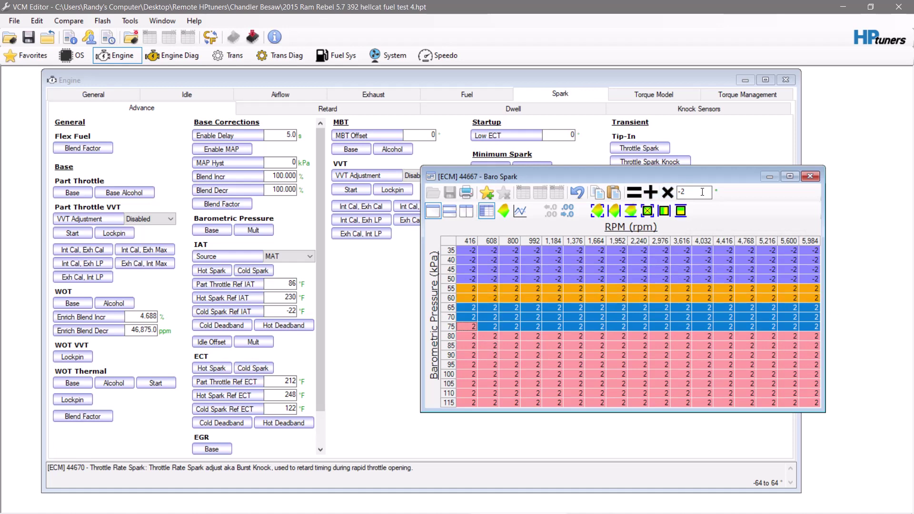
pyautogui.doubleClick(703, 192)
pyautogui.write('0')
pyautogui.click(634, 191)
# Step: Interpolate the transition rows at 75–85 kPa and 55–65 kPa for smooth ramps
pyautogui.moveTo(449, 327); pyautogui.dragTo(454, 354)
pyautogui.click(681, 211)
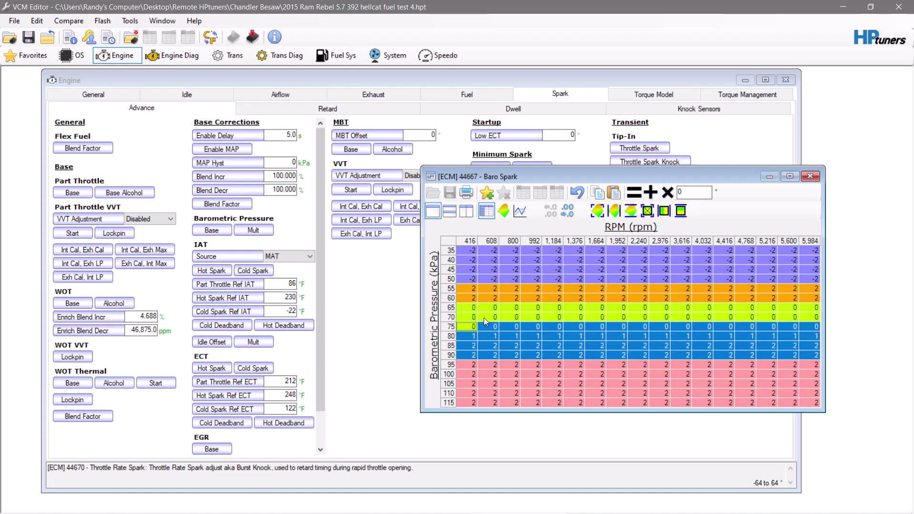
pyautogui.moveTo(451, 309); pyautogui.dragTo(452, 281)
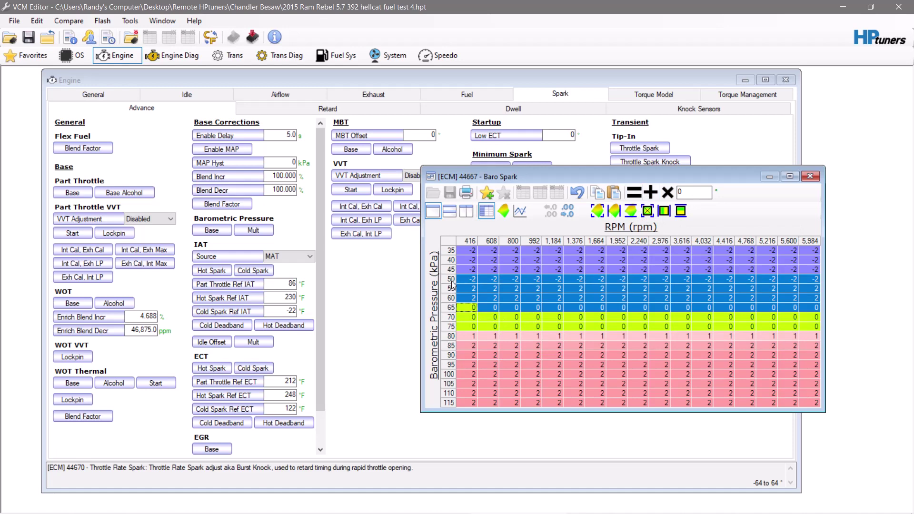
pyautogui.click(681, 211)
pyautogui.click(679, 310)
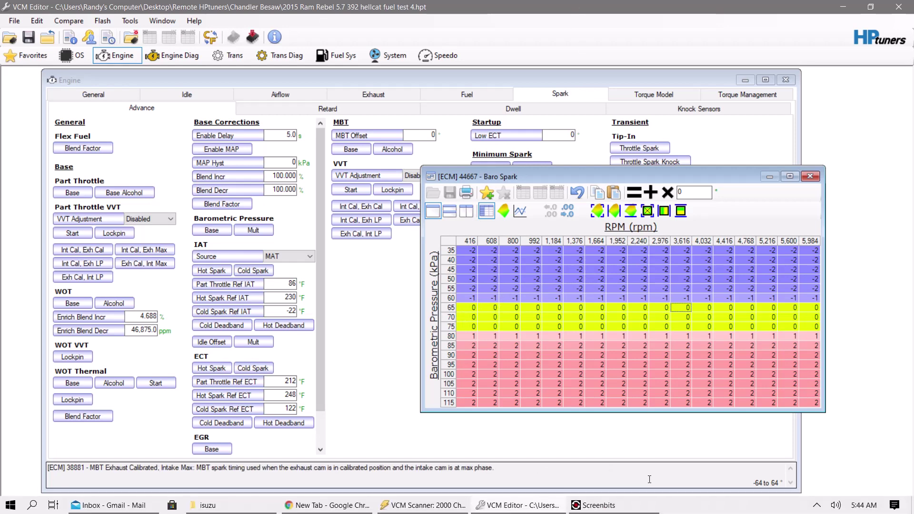
# Step: Add 2 degrees to every cell of the Part Throttle Spark table
pyautogui.click(810, 176)
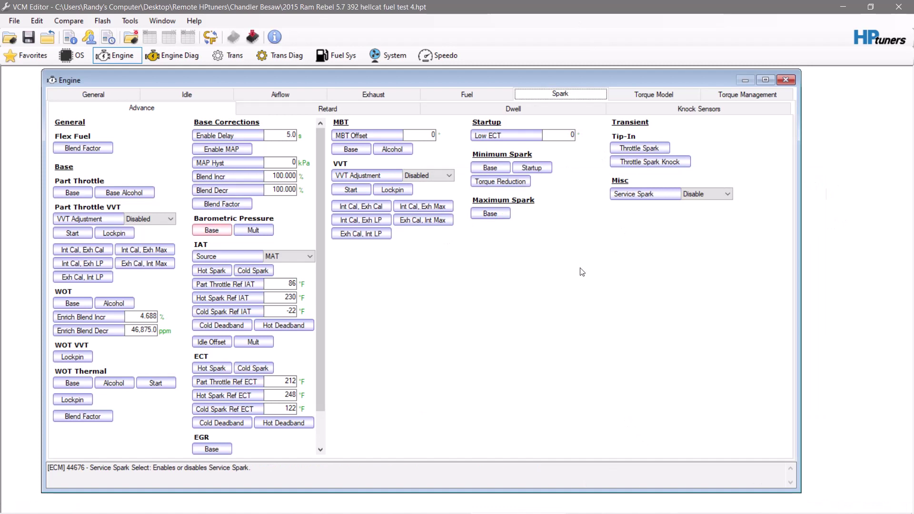
pyautogui.click(76, 193)
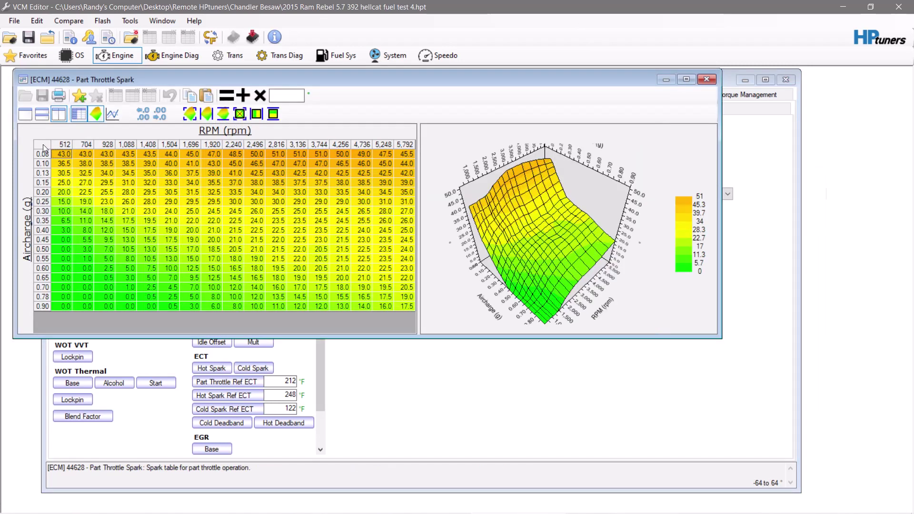
pyautogui.hotkey('ctrl', 'a')
pyautogui.click(288, 96)
pyautogui.write('2')
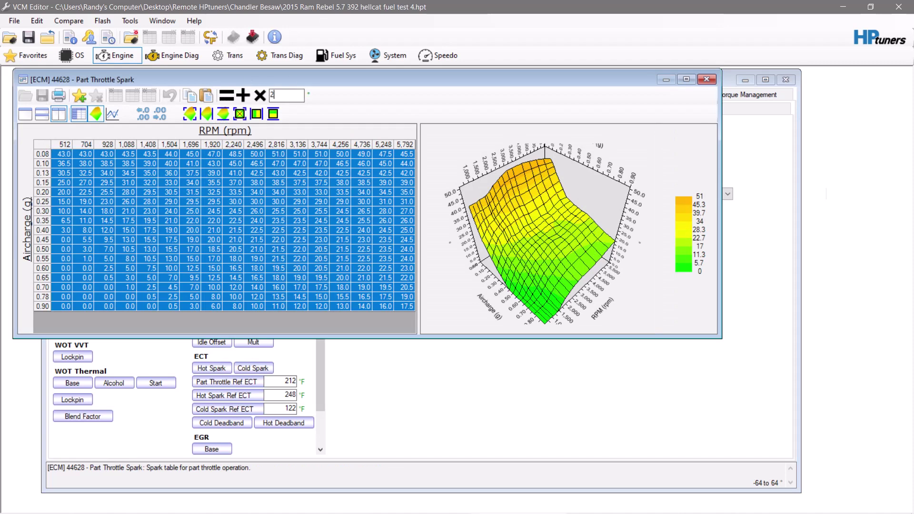
pyautogui.click(246, 97)
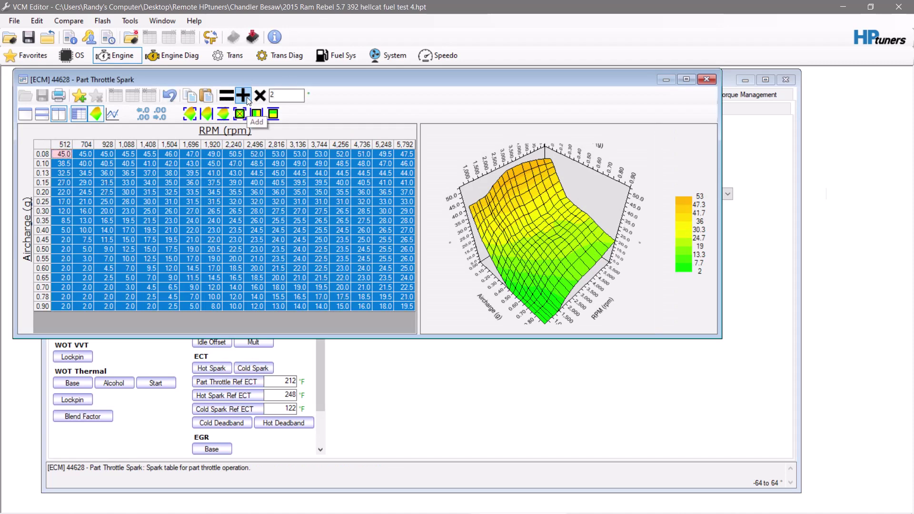
pyautogui.click(707, 79)
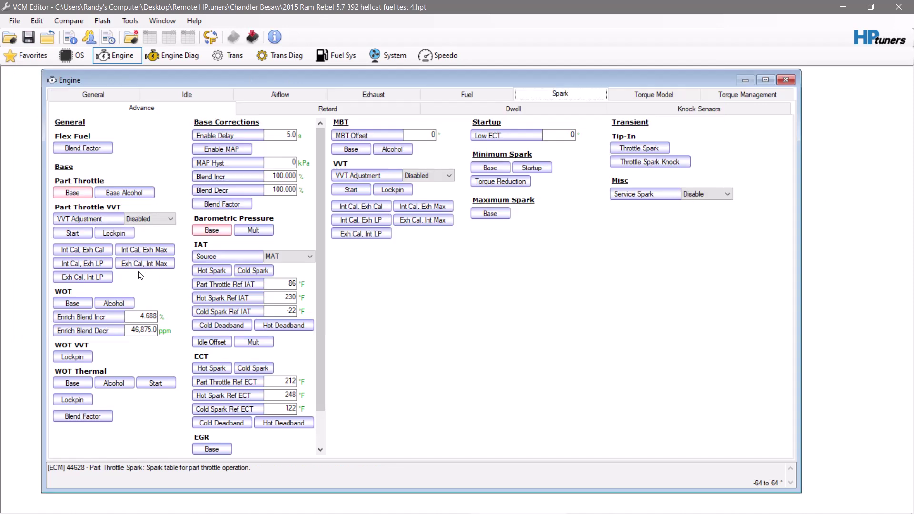
# Step: Add 2 degrees to every WOT Spark value and close the table
pyautogui.click(73, 303)
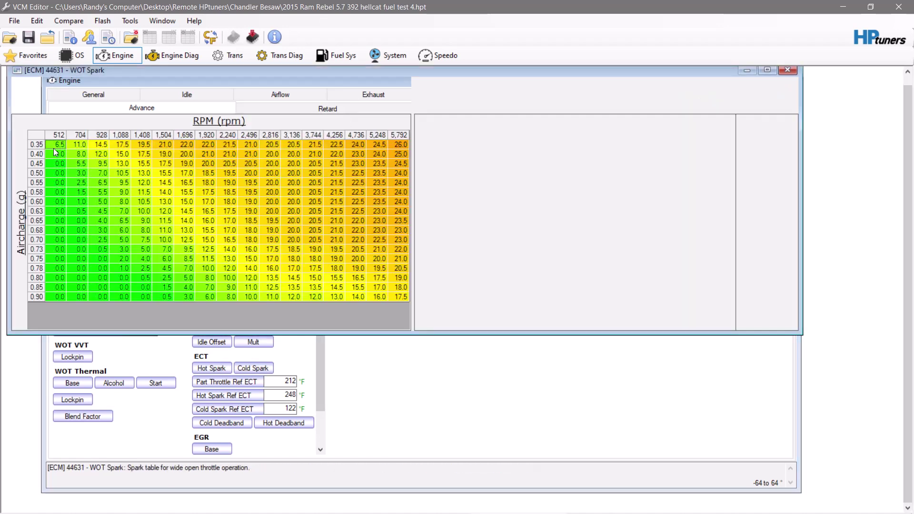
pyautogui.click(36, 136)
pyautogui.write('2')
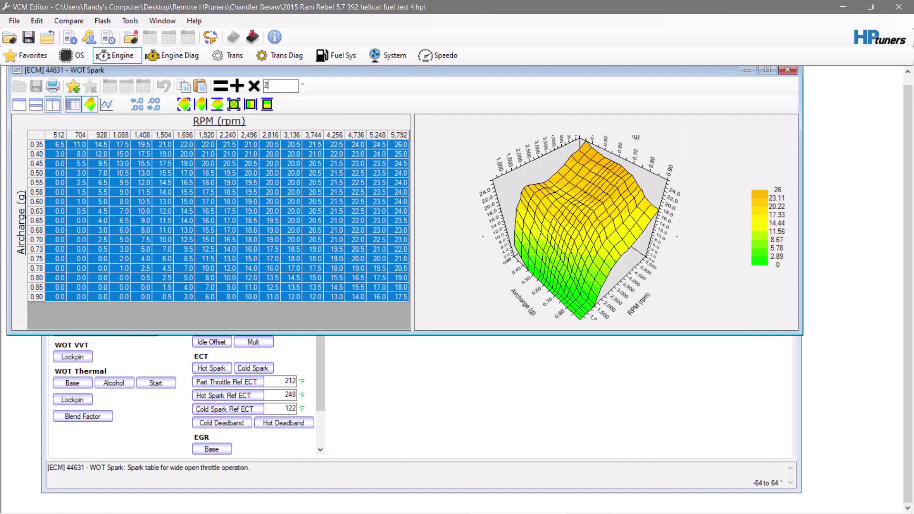
pyautogui.click(237, 86)
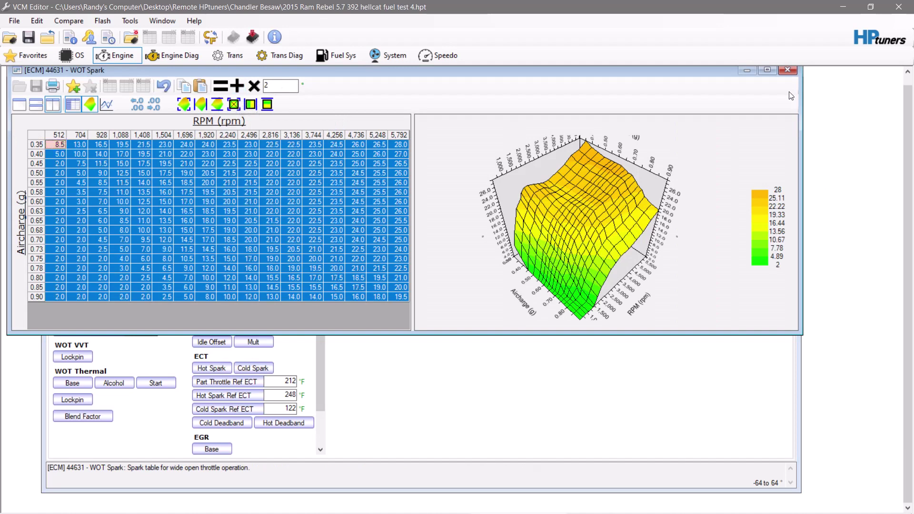
pyautogui.click(788, 70)
# Step: Add 2 degrees to every Thermal Spark WOT value and close the table
pyautogui.click(73, 383)
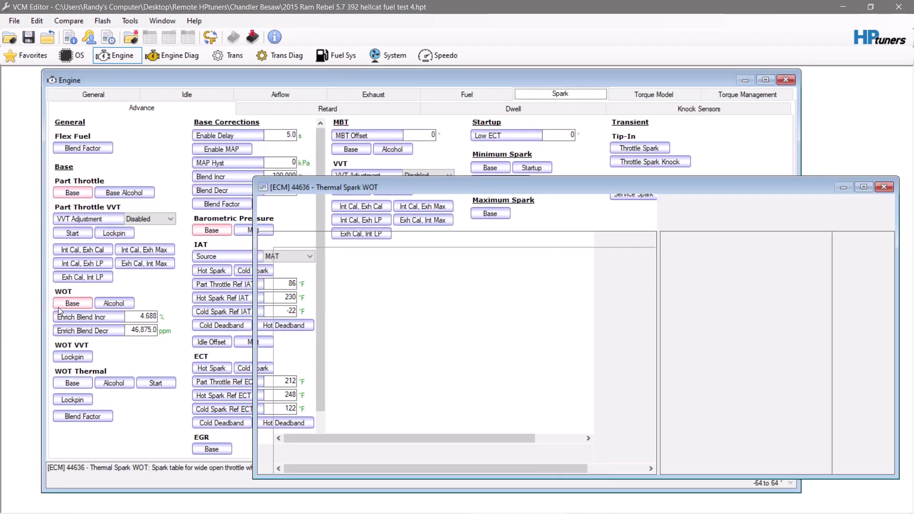
pyautogui.click(283, 253)
pyautogui.click(520, 203)
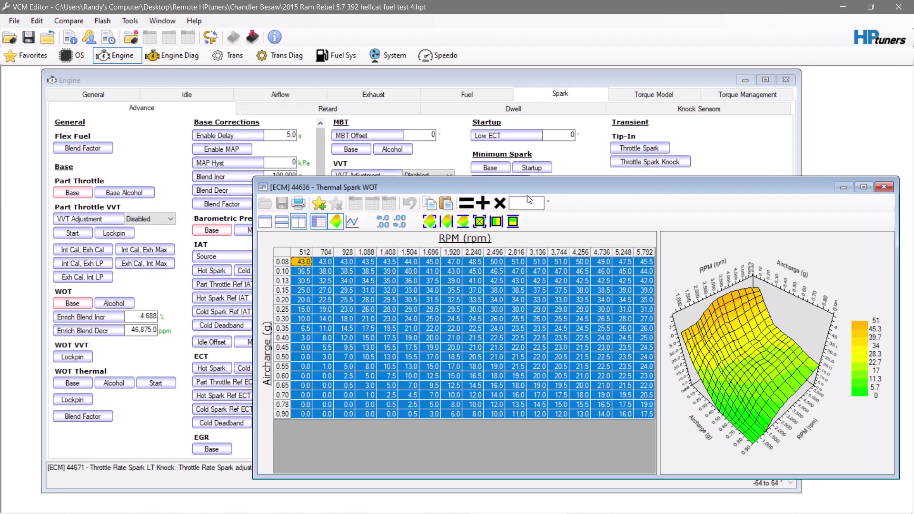
pyautogui.write('2')
pyautogui.click(483, 205)
pyautogui.click(890, 191)
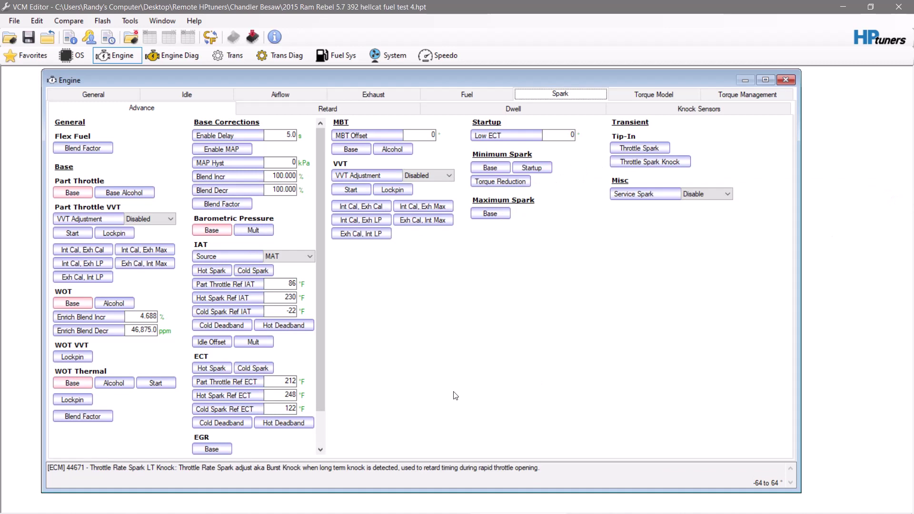
# Step: Bring VCM Scanner forward showing the 2000 Camaro log with gauges and SOI Timing chart
pyautogui.click(461, 507)
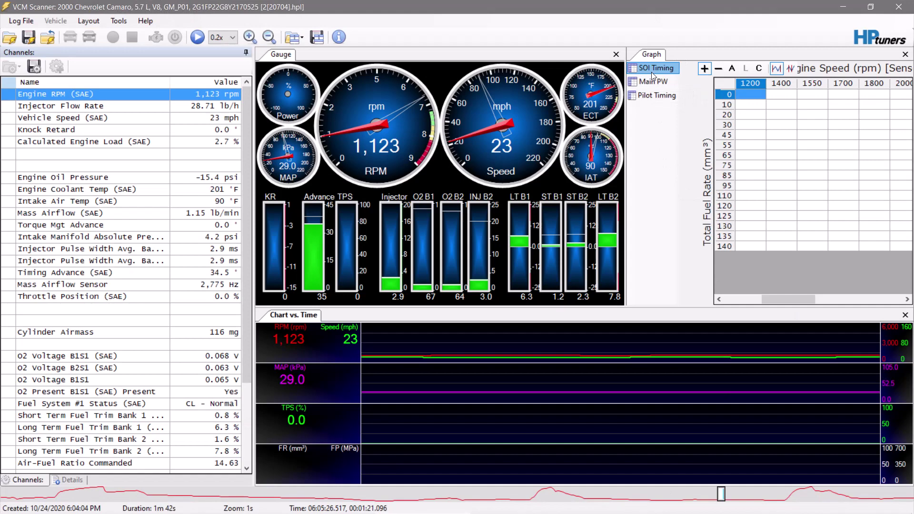
# Step: Load the Camaro Lay out recent layout and display the LTFT Bank 1 table
pyautogui.click(90, 21)
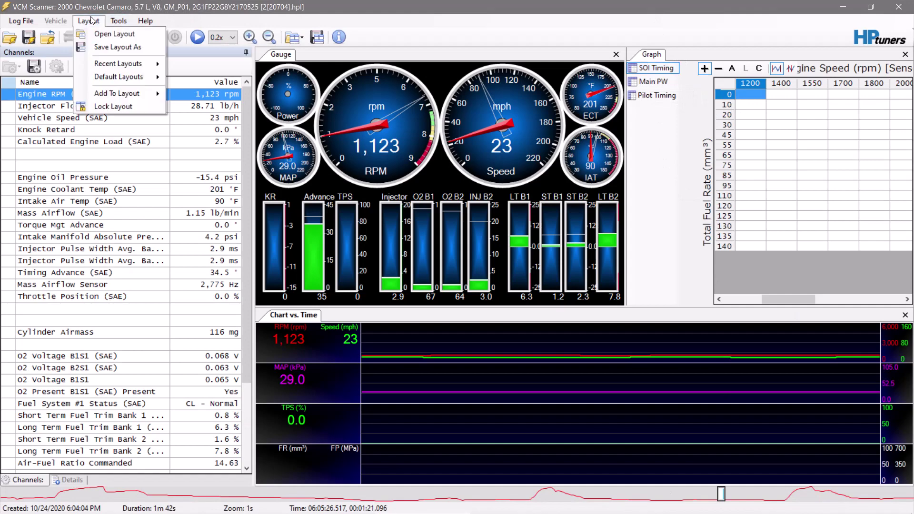
pyautogui.moveTo(118, 63)
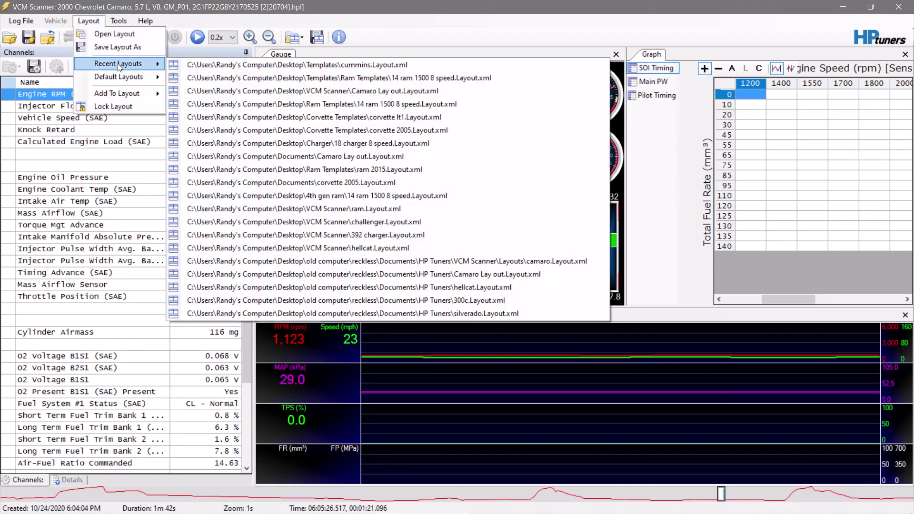
pyautogui.click(418, 81)
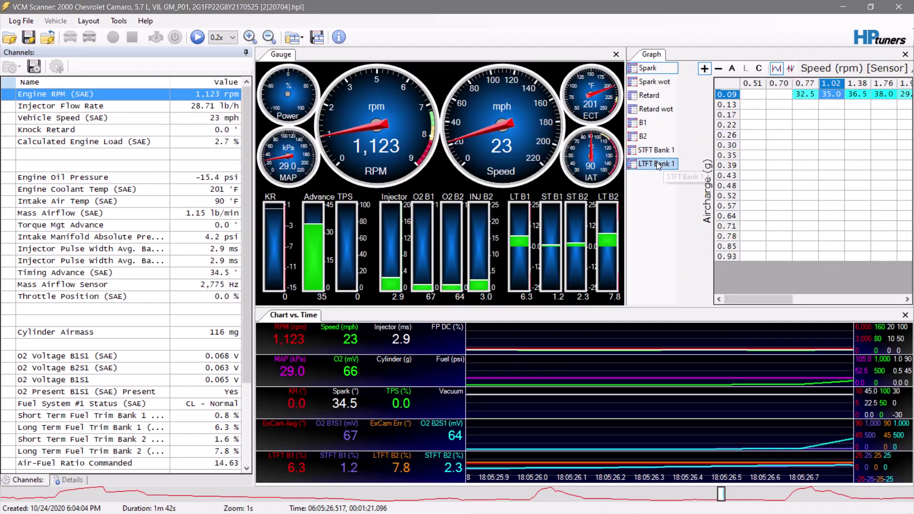
pyautogui.click(659, 164)
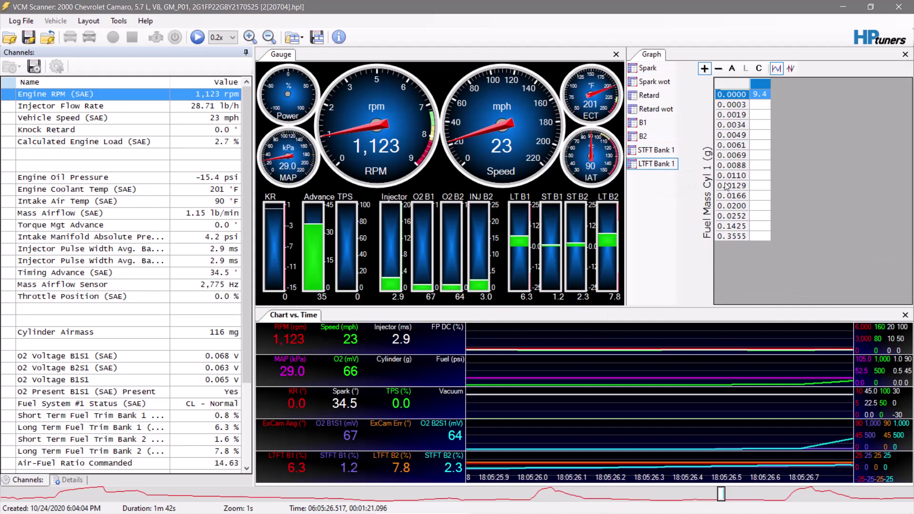
pyautogui.click(648, 123)
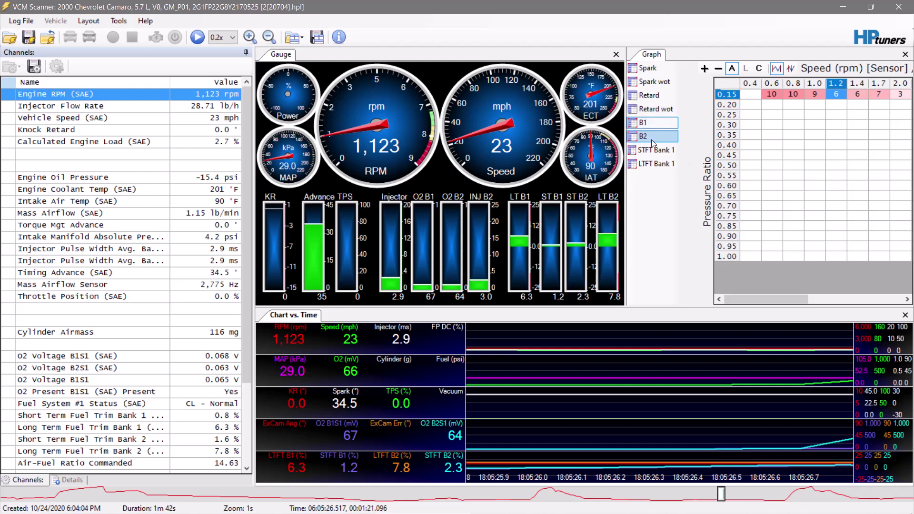
pyautogui.rightClick(791, 301)
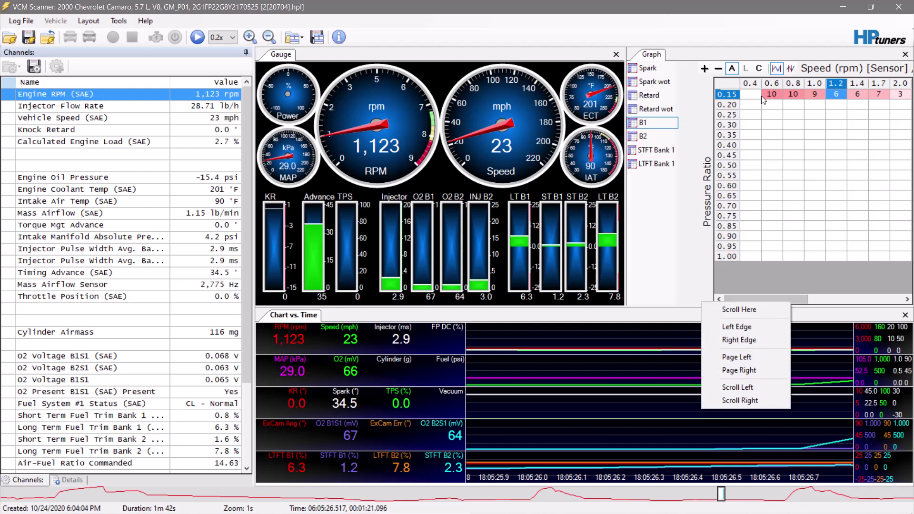
pyautogui.click(769, 127)
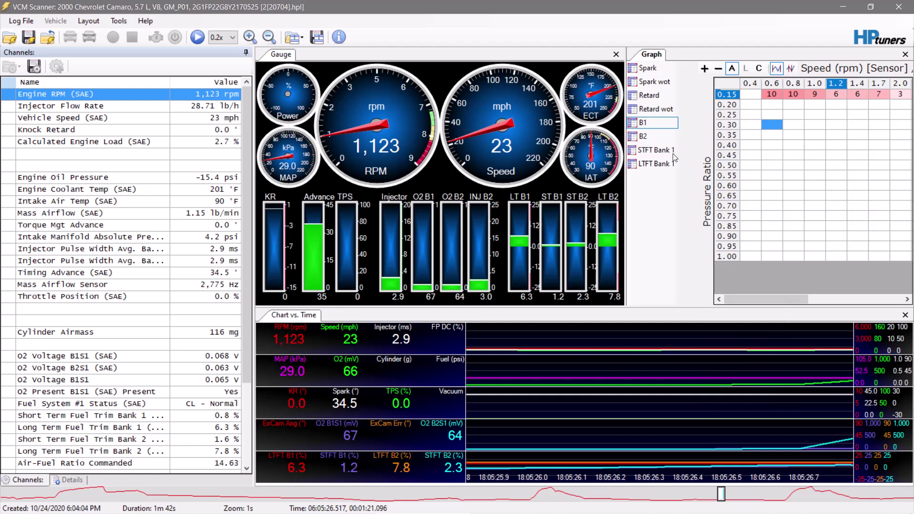
pyautogui.click(661, 164)
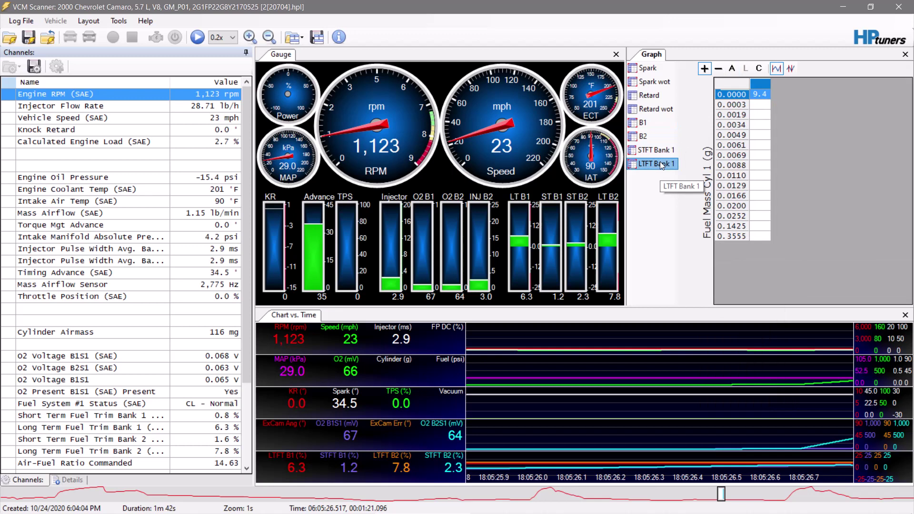
pyautogui.moveTo(756, 226); pyautogui.dragTo(756, 203)
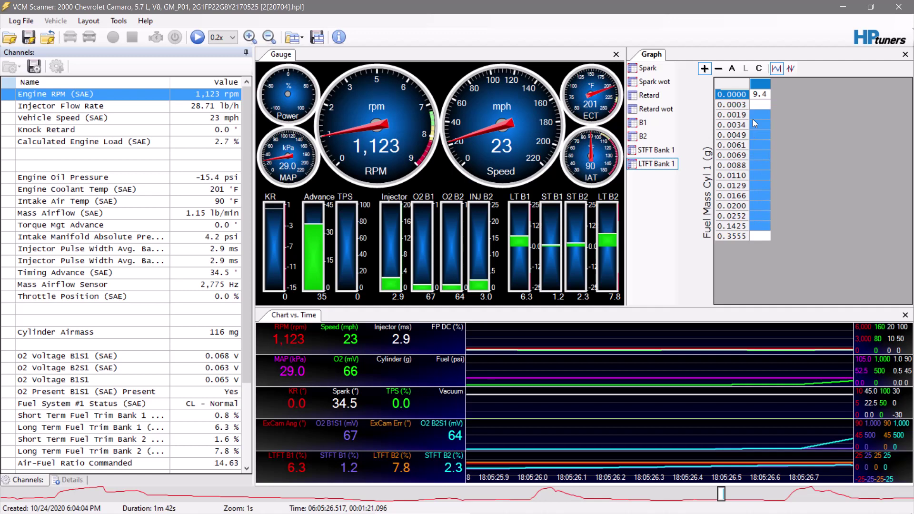
# Step: View the B1 pressure ratio table, then return to the Spark Advance page in VCM Editor
pyautogui.click(656, 127)
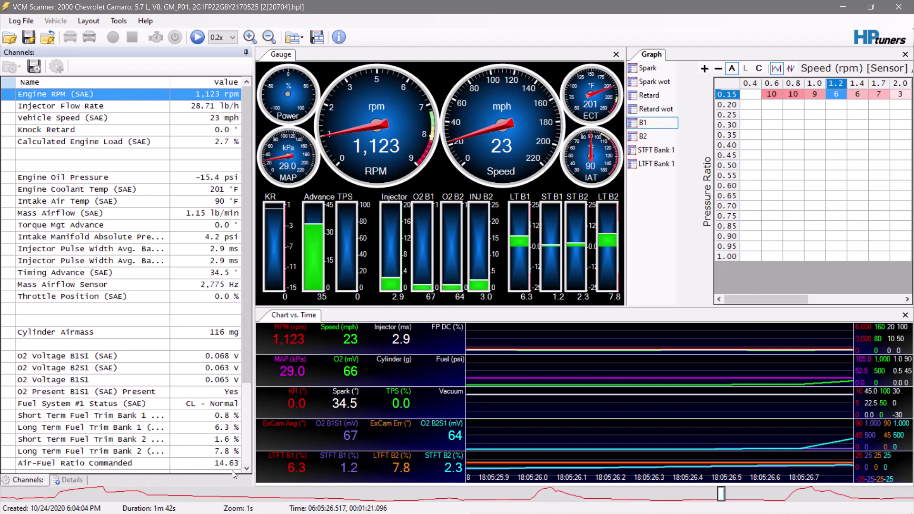
pyautogui.click(530, 509)
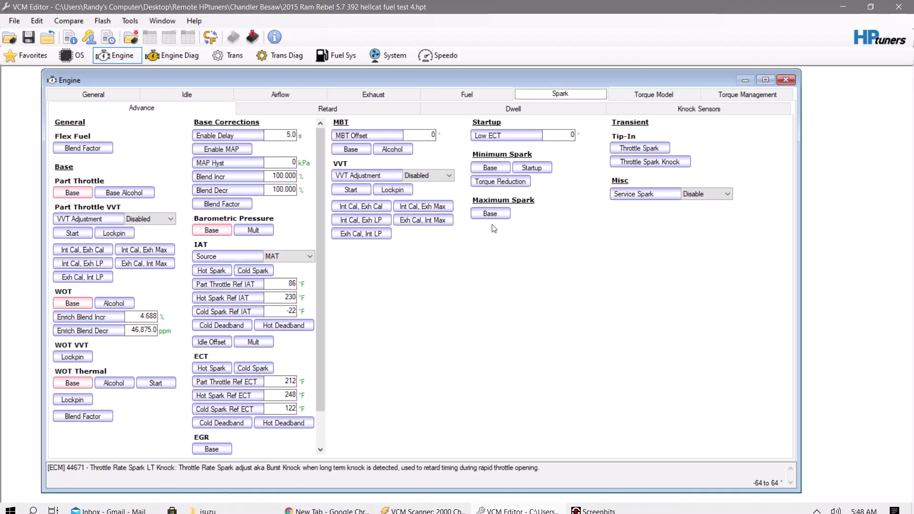
pyautogui.click(500, 171)
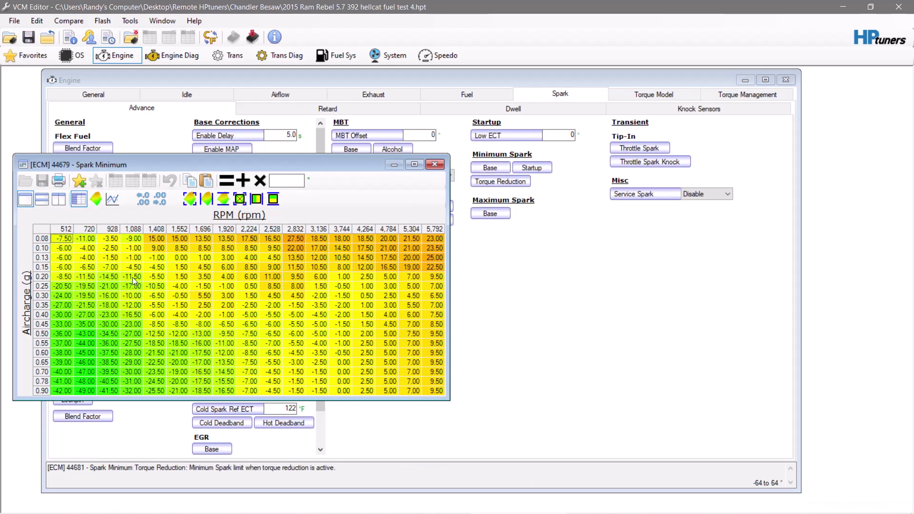
pyautogui.moveTo(129, 276); pyautogui.dragTo(64, 234)
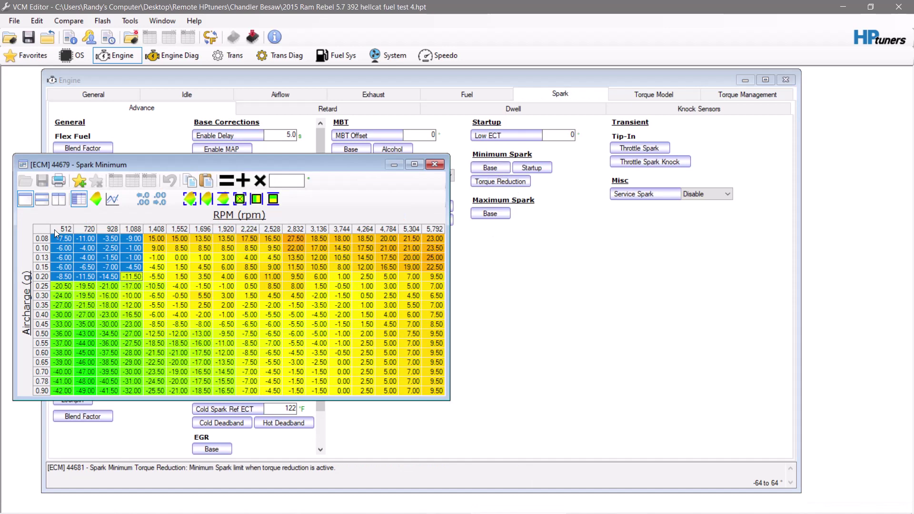
# Step: Review the Idle General, RPM, Airflow and Torque pages, including the Park/Neutral reserve torque table
pyautogui.click(435, 165)
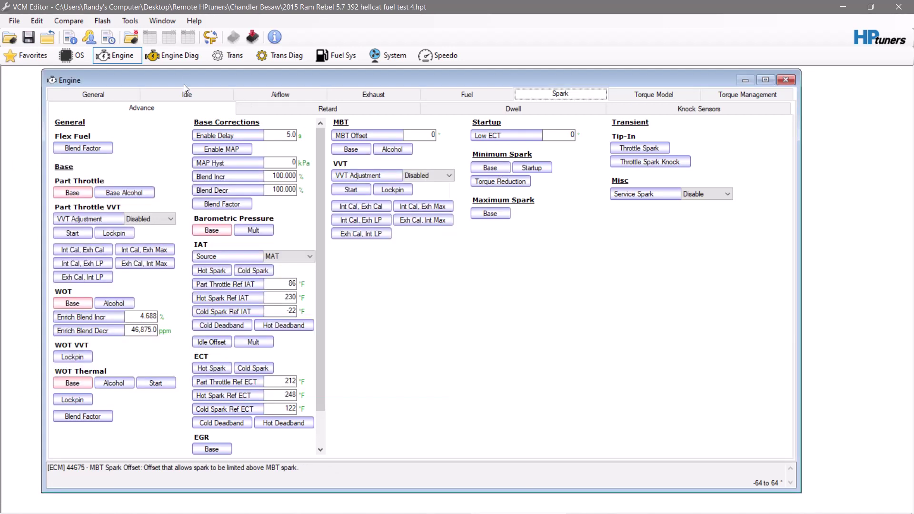
pyautogui.click(184, 94)
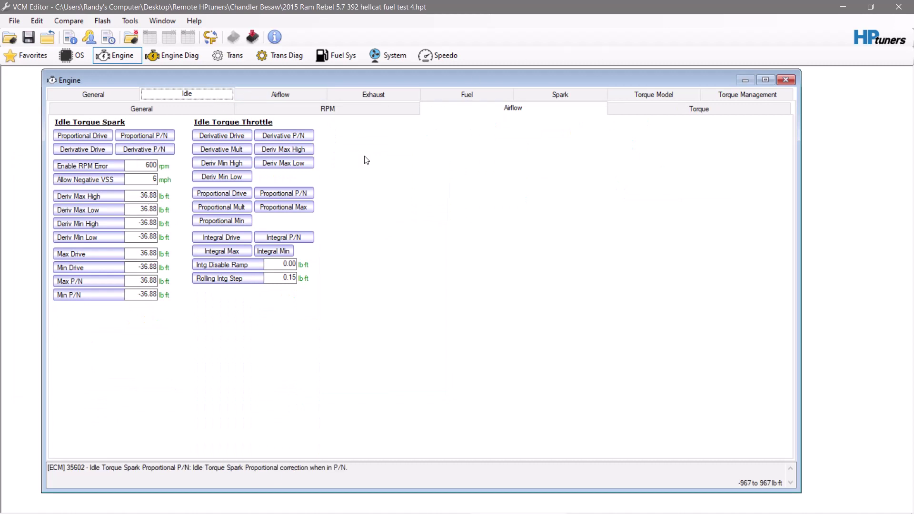
pyautogui.click(168, 108)
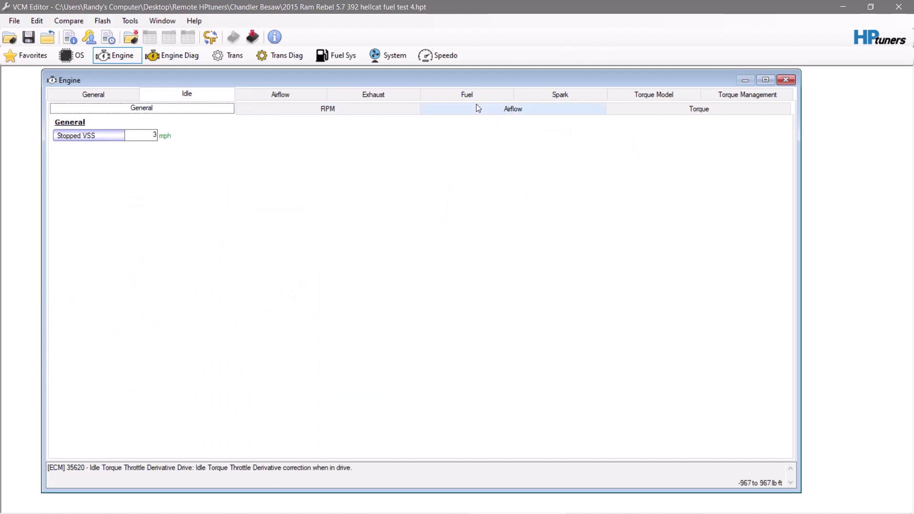
pyautogui.click(384, 109)
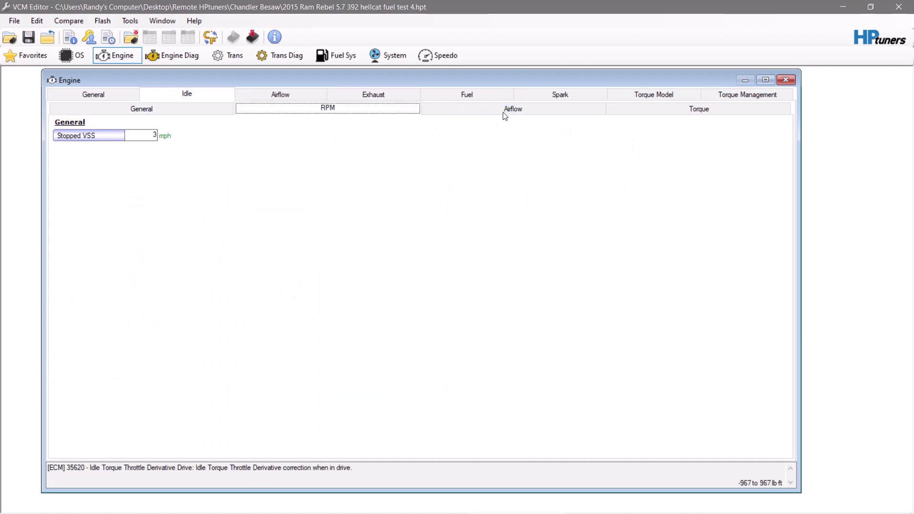
pyautogui.click(527, 111)
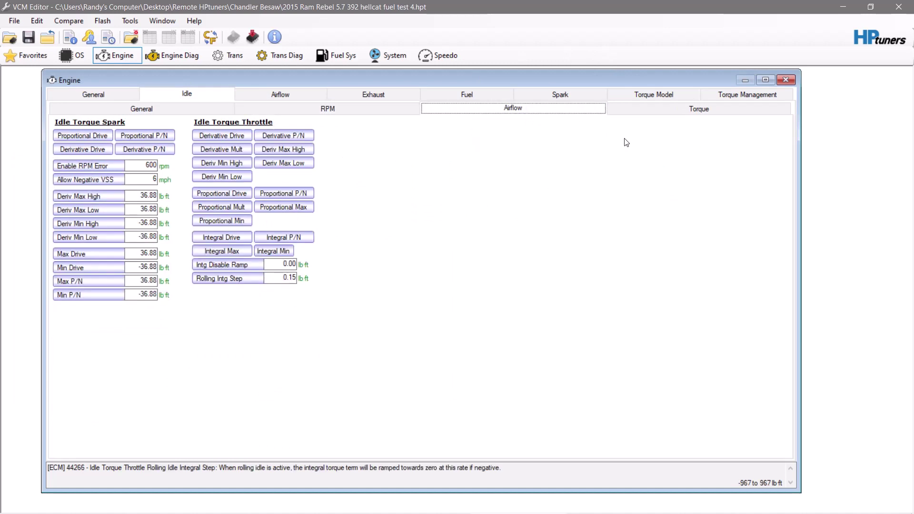
pyautogui.click(740, 113)
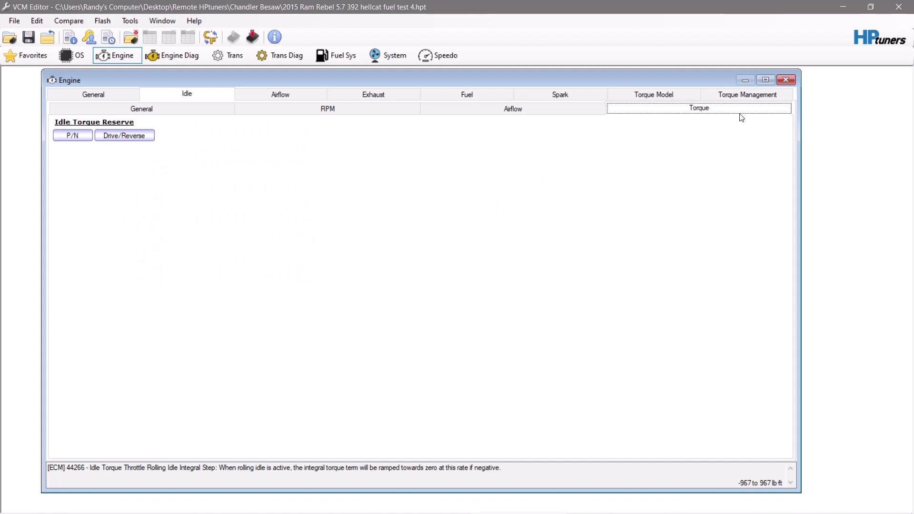
pyautogui.click(73, 136)
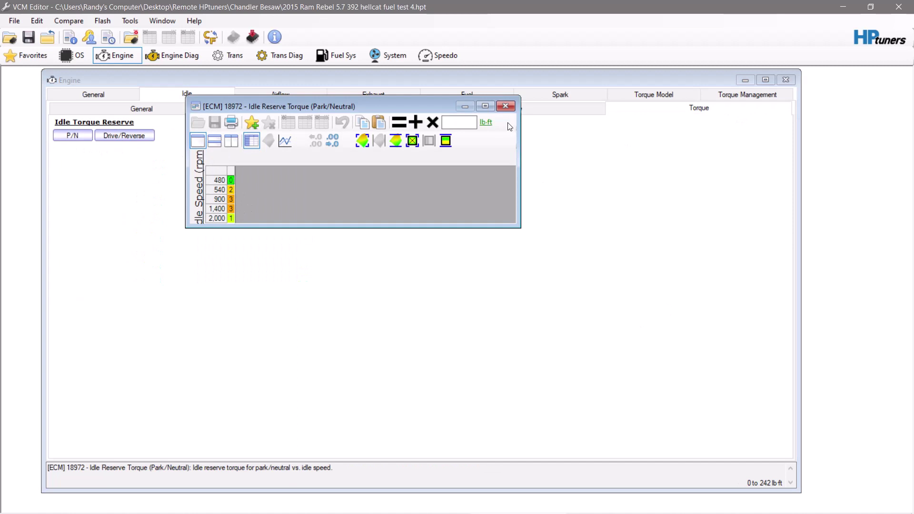
pyautogui.click(510, 106)
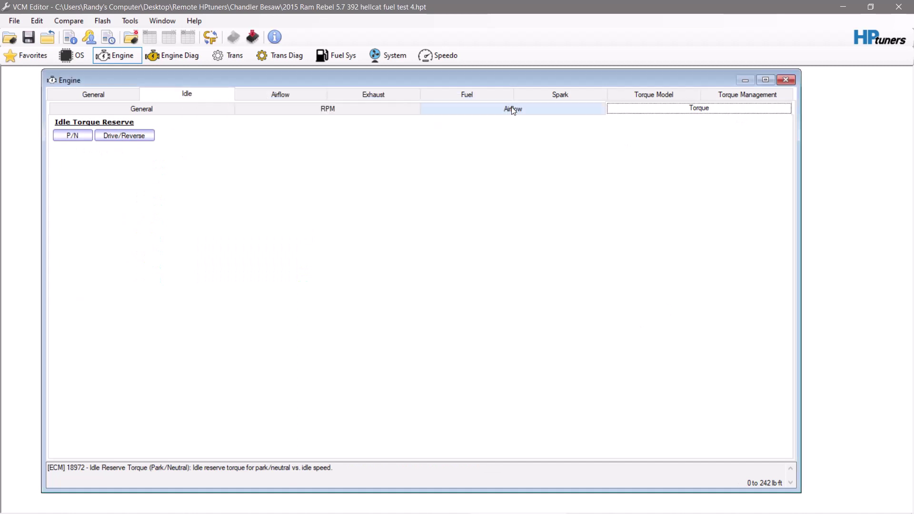